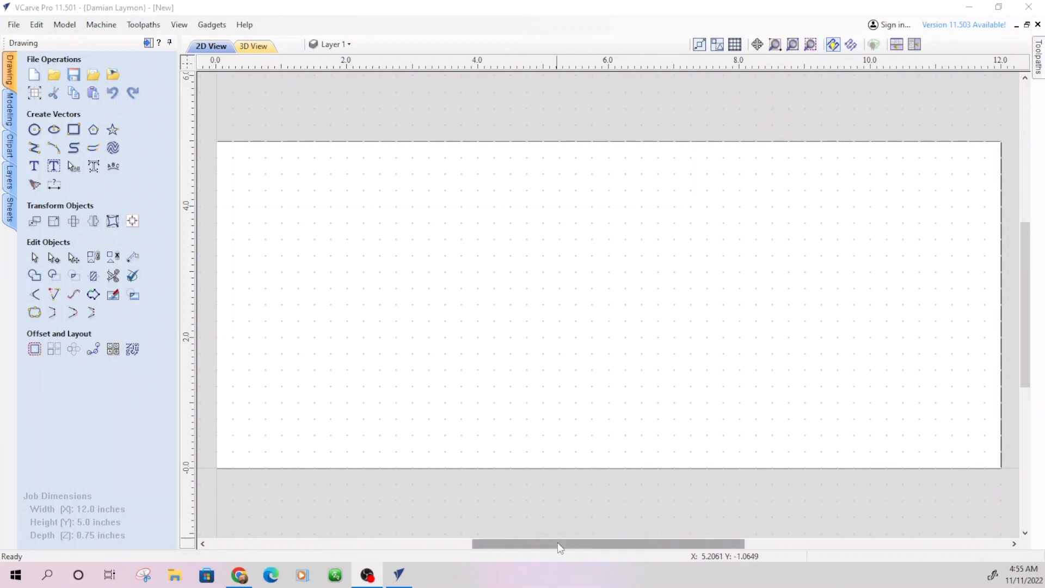
Review the job's width, height and thickness in the job setup and accept the settings
left_click_drag(557, 542, 556, 544)
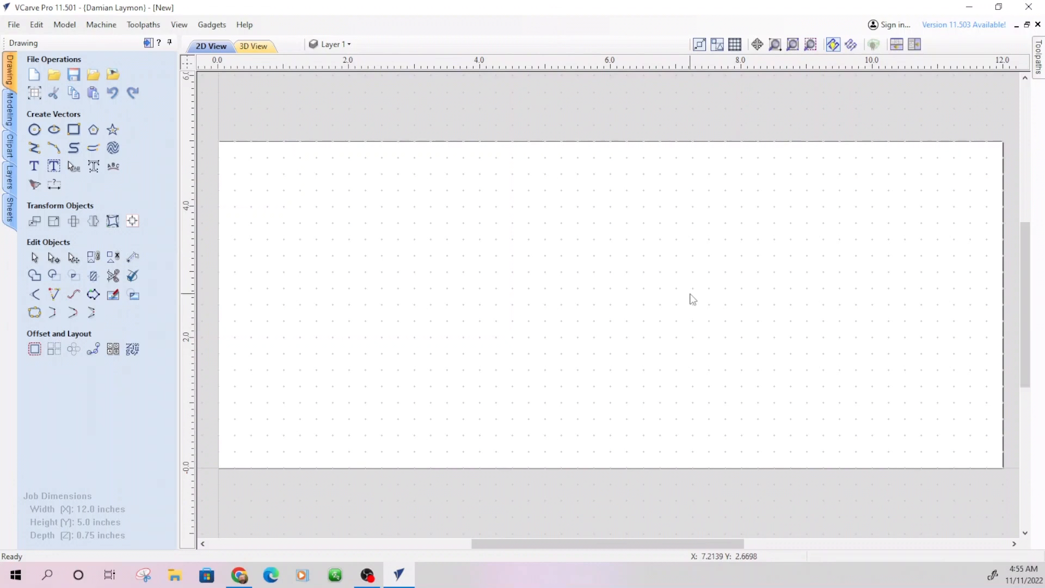
left_click(34, 95)
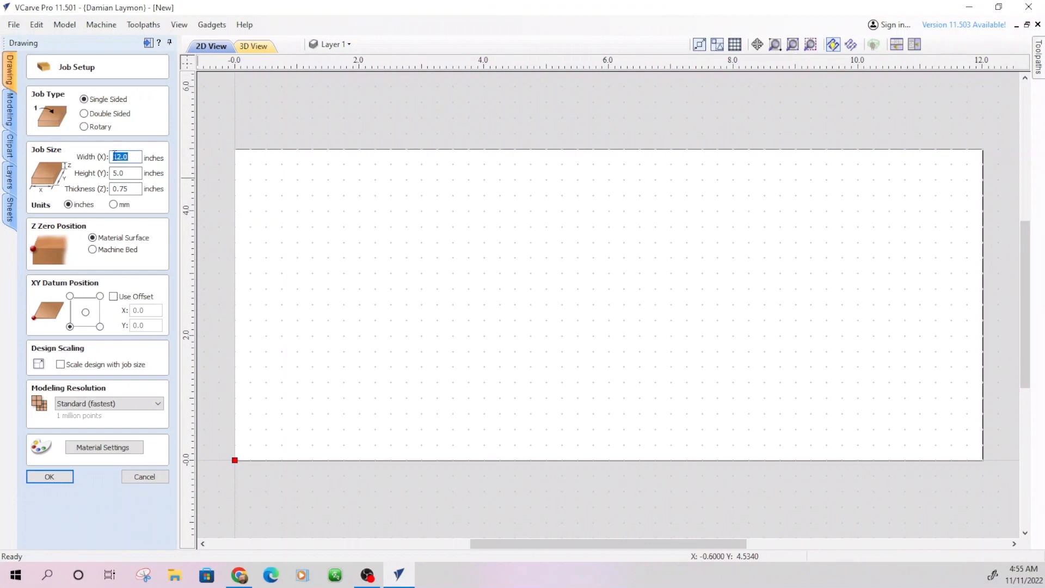
left_click(125, 188)
left_click(49, 477)
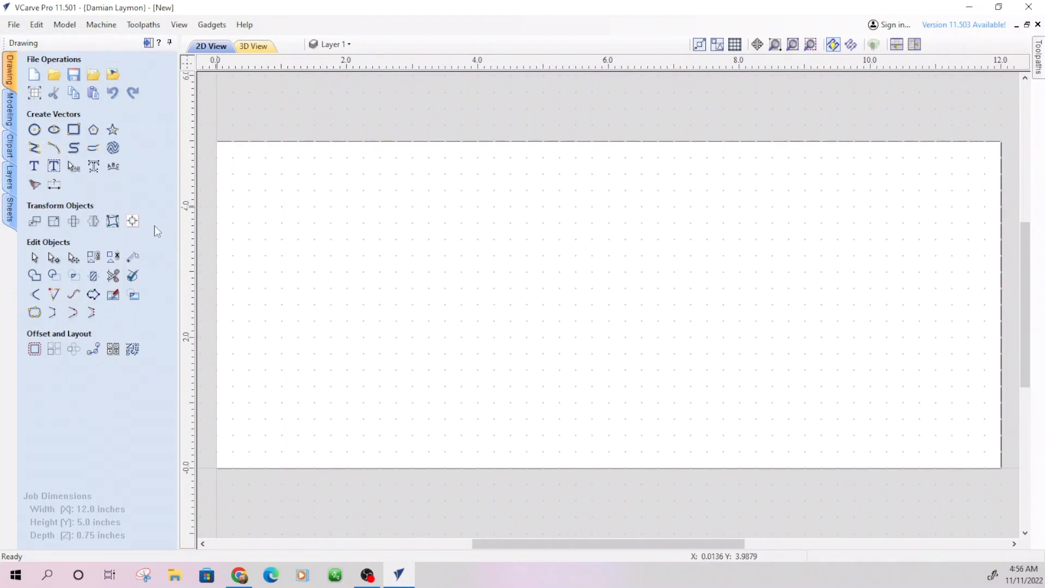
Create an ellipse 12 inches wide and 5 inches high, centred at X 6.0, Y 2.5
left_click(54, 131)
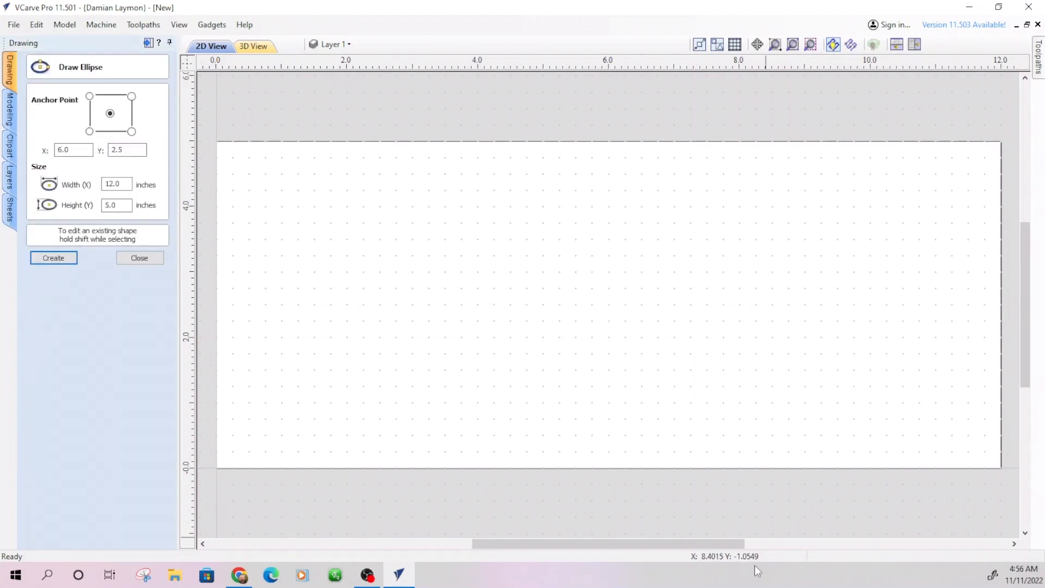
left_click_drag(731, 543, 729, 544)
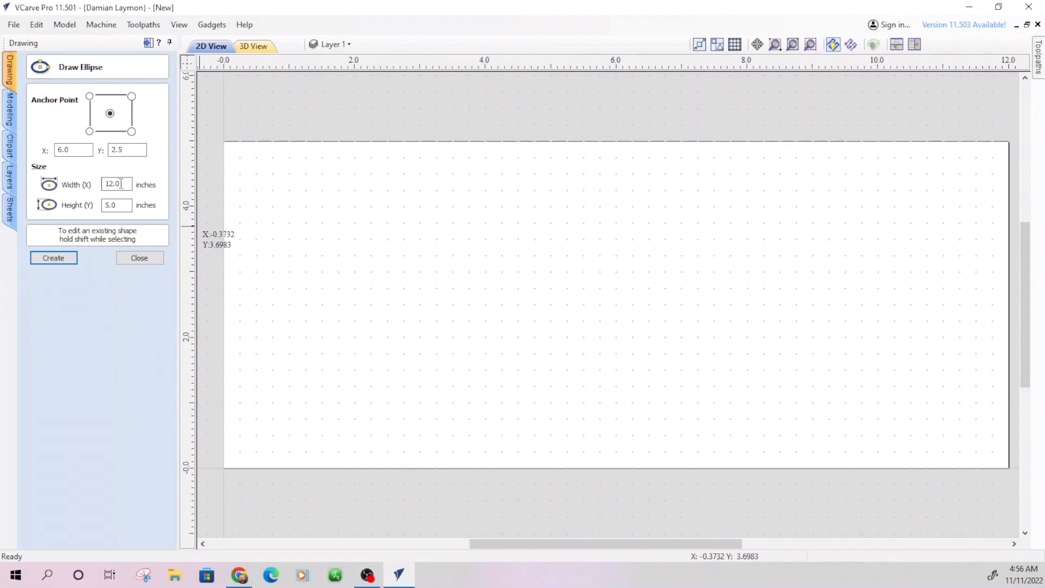
left_click(119, 203)
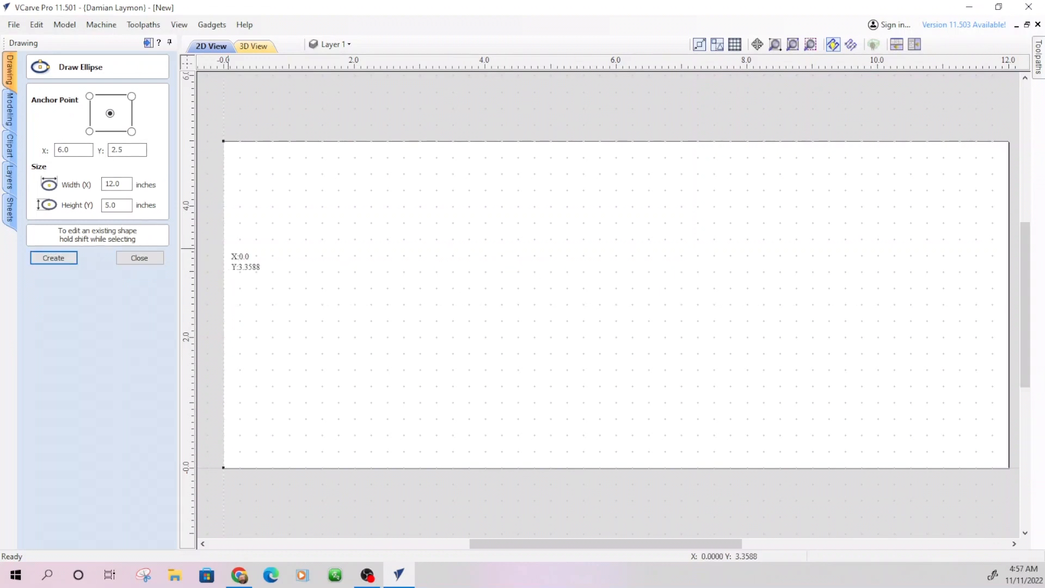
left_click(53, 259)
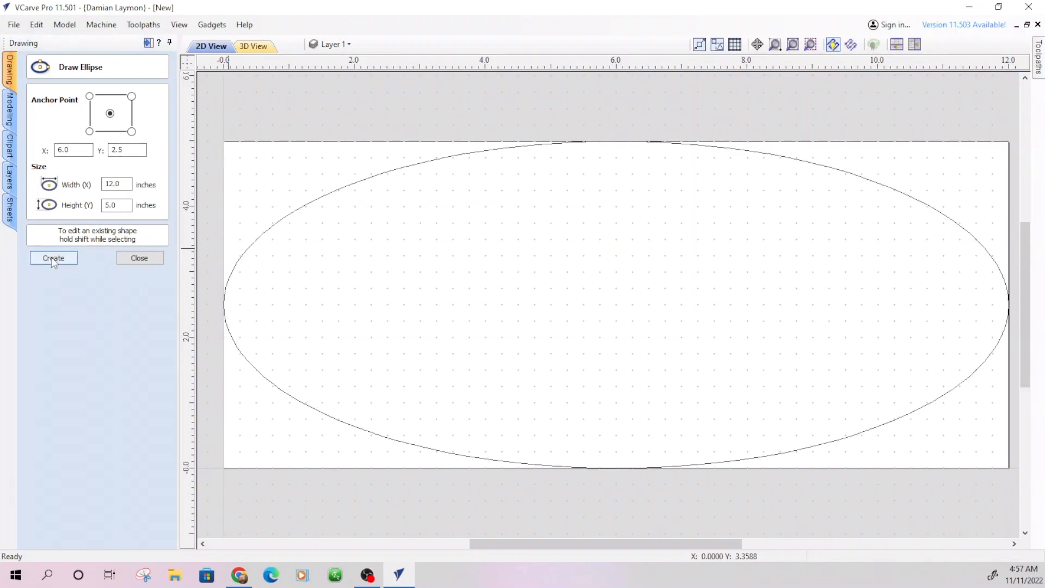
left_click(144, 257)
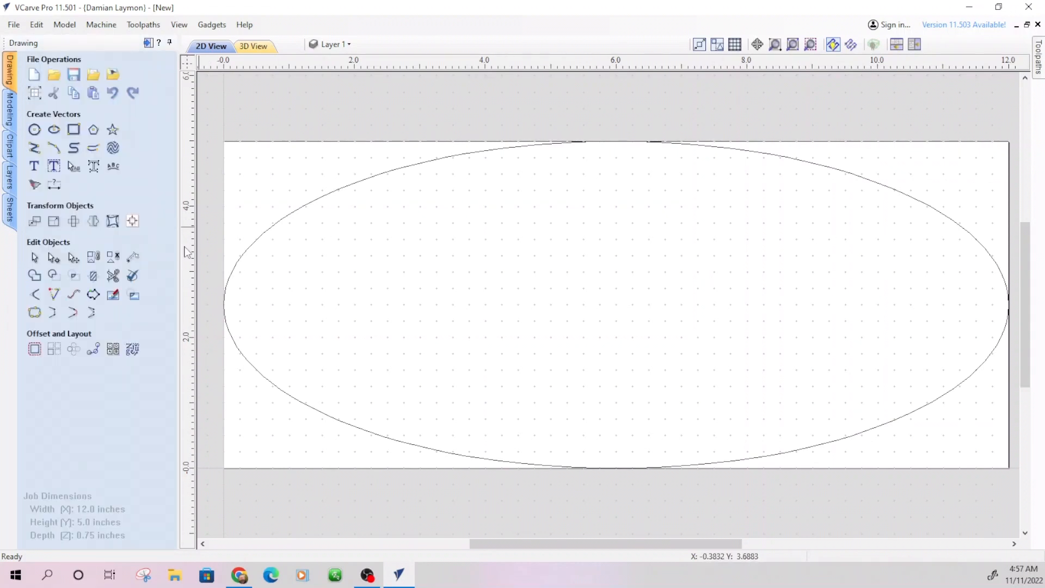
Place vertical and horizontal guides through the job centre and draw a circle of 0.75-inch radius at their intersection, X 6, Y 2.5
left_click_drag(381, 63, 616, 255)
left_click_drag(640, 64, 656, 297)
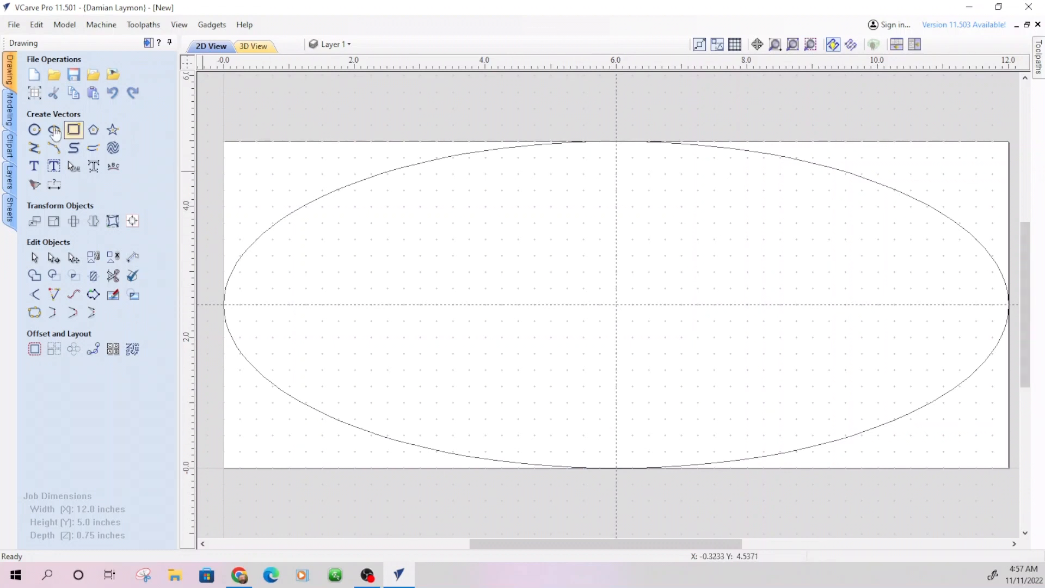
left_click(34, 129)
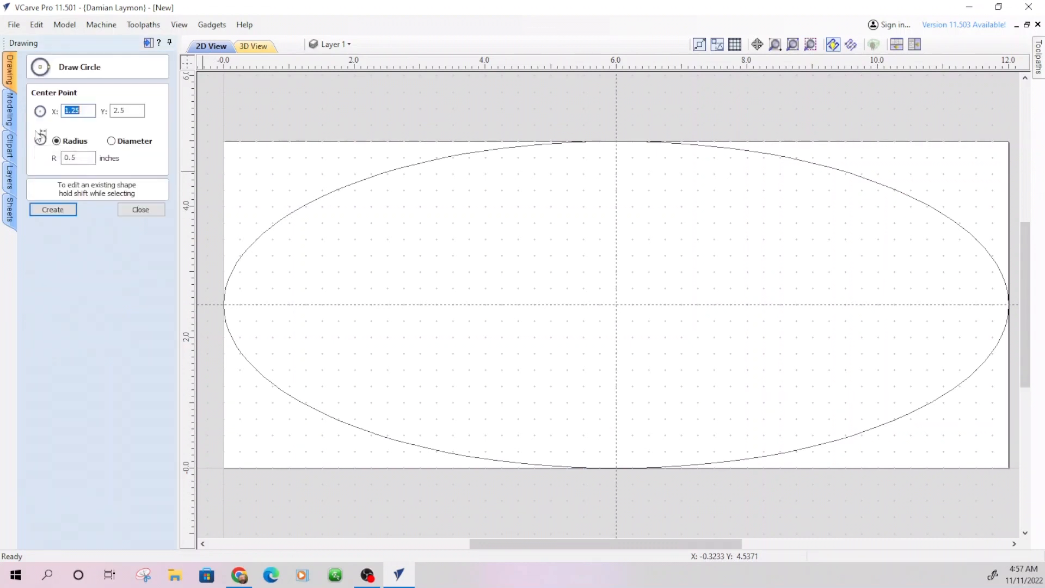
left_click(620, 306)
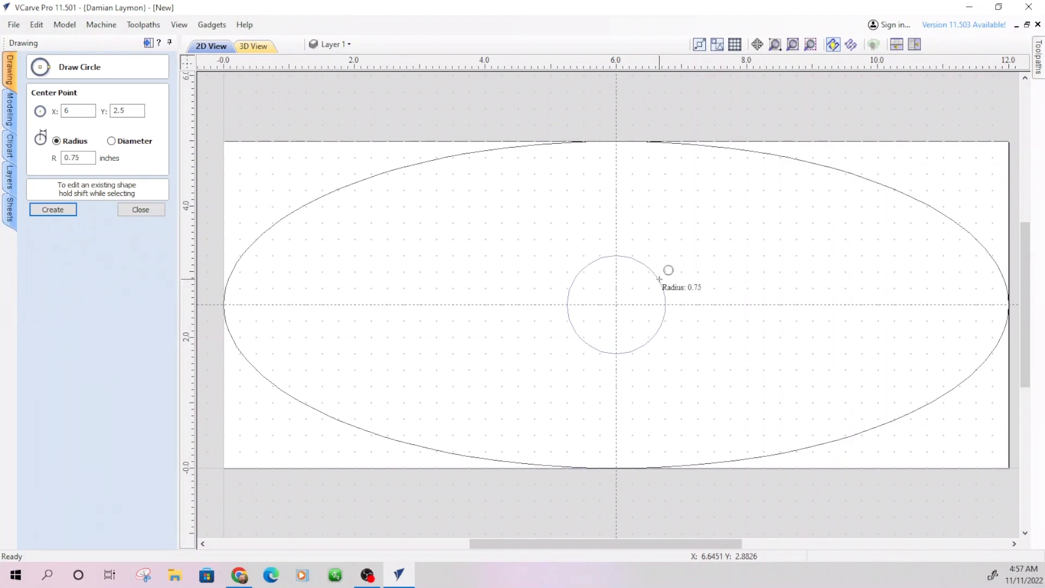
left_click(660, 280)
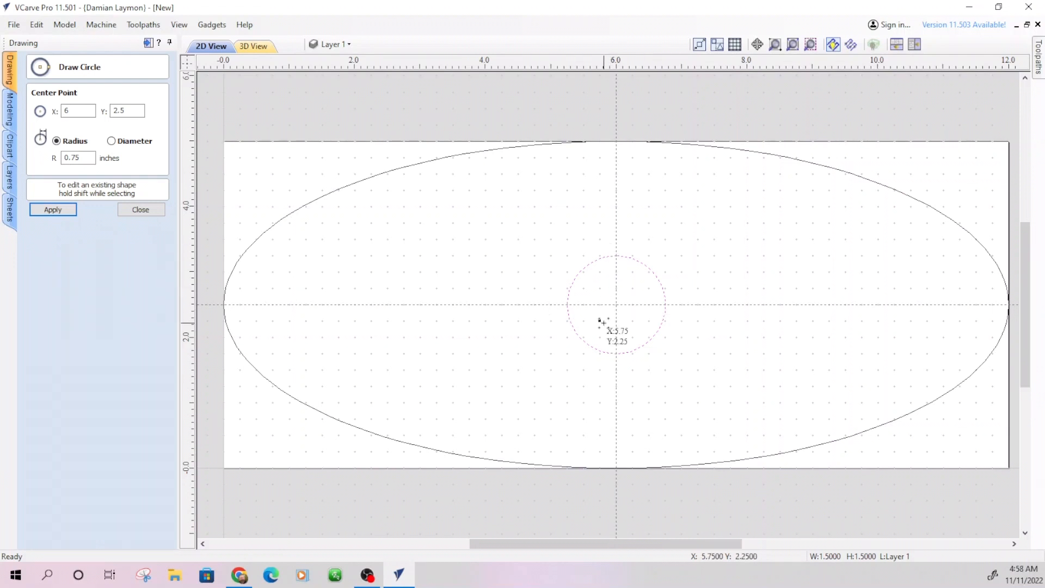
left_click(52, 211)
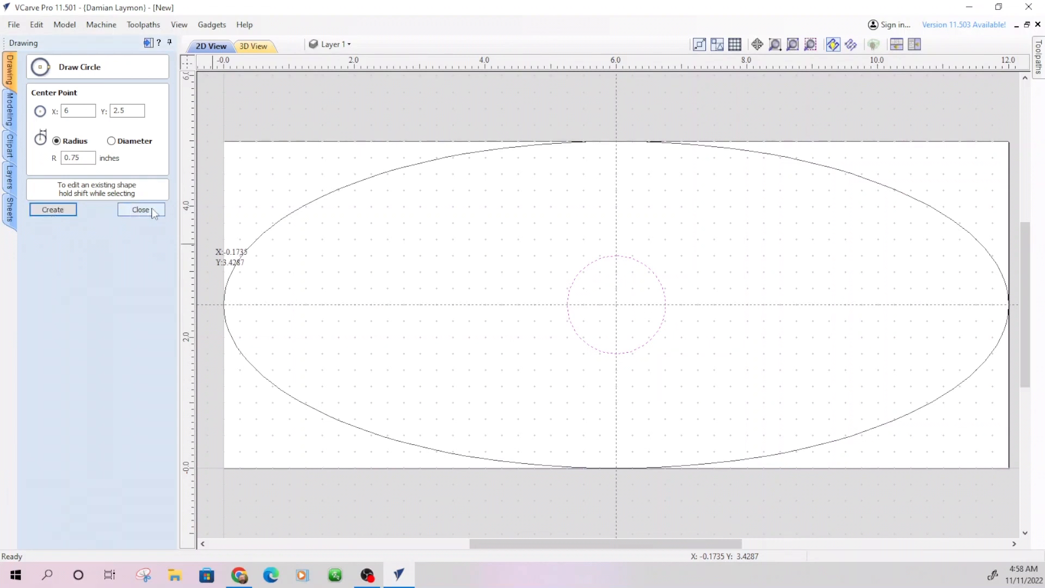
left_click(143, 210)
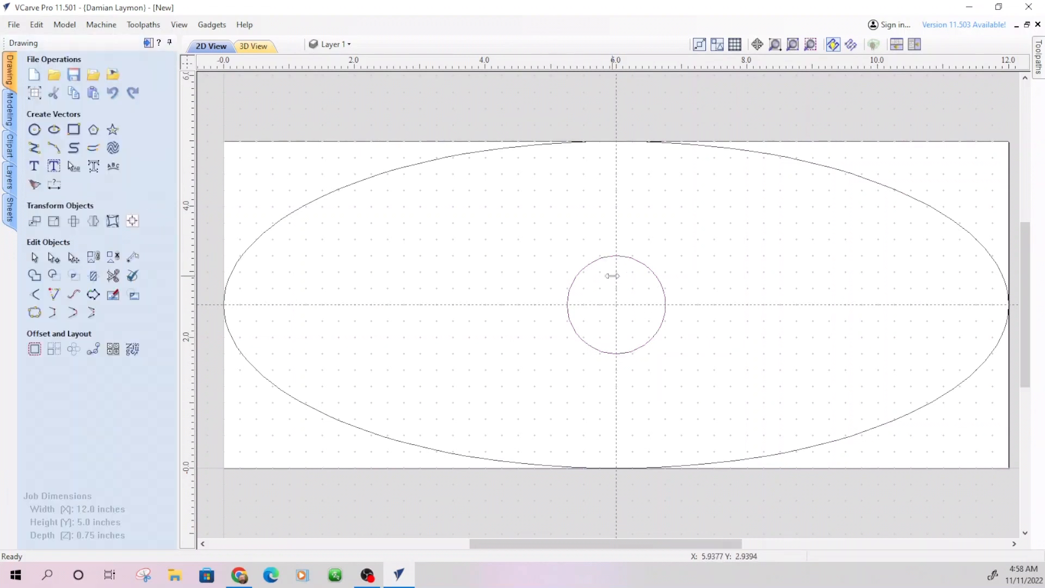
left_click(292, 297)
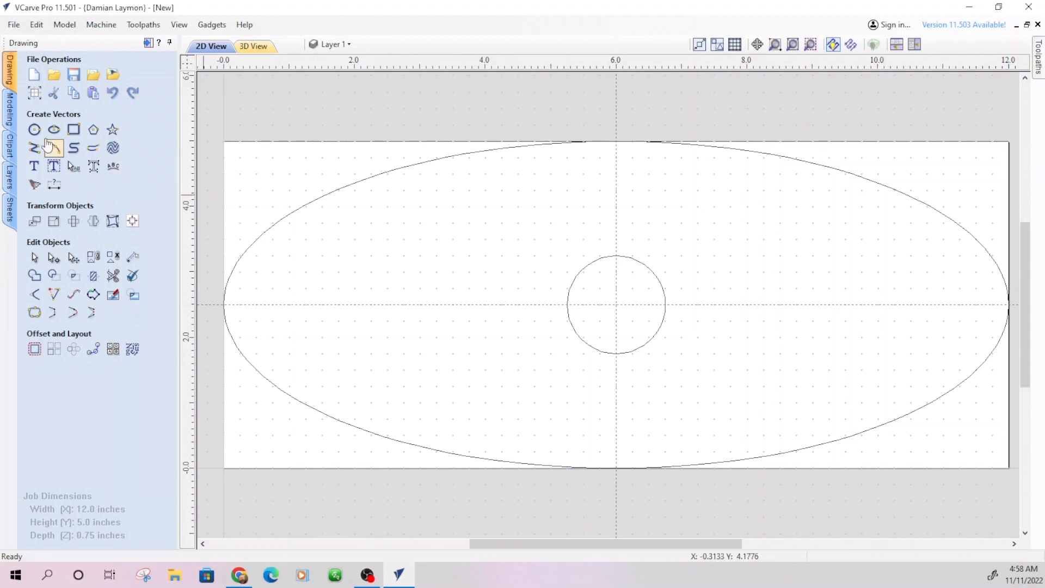
Draw a circle of 0.5-inch radius on the horizontal guide near the ellipse's left end, centred at X 1.25, Y 2.5
left_click(35, 129)
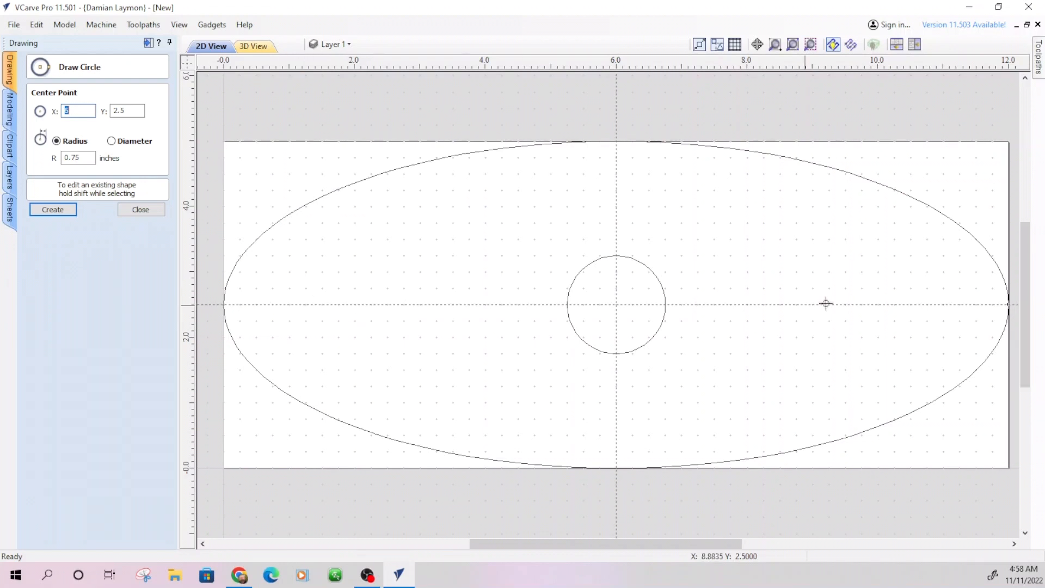
left_click(303, 305)
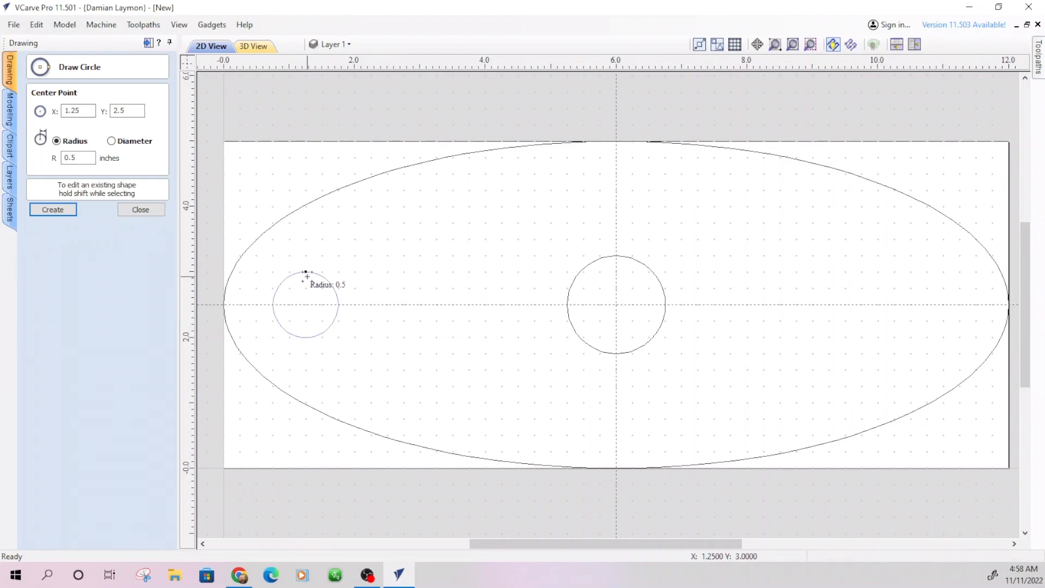
left_click(307, 277)
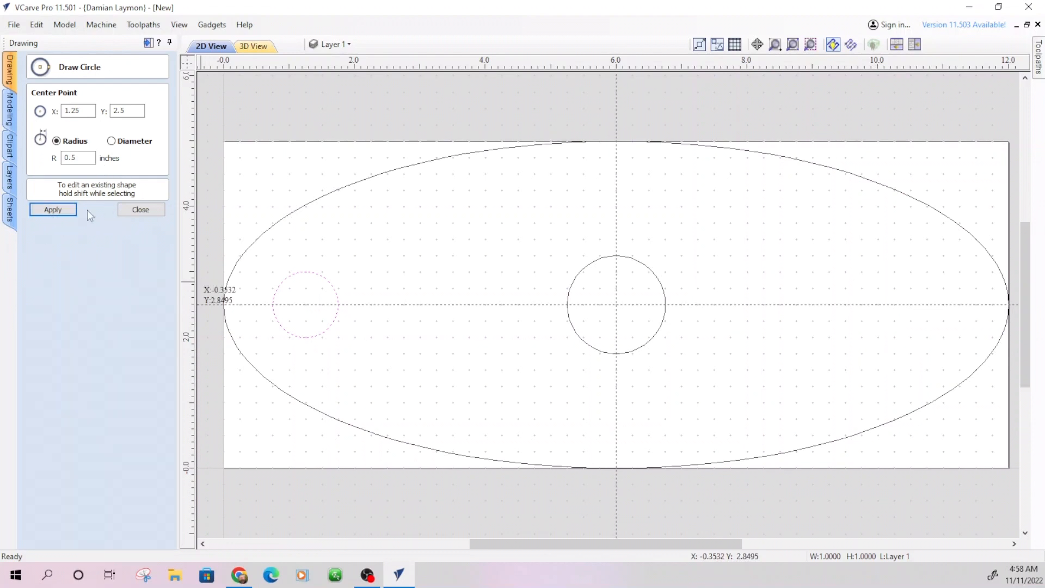
left_click(137, 211)
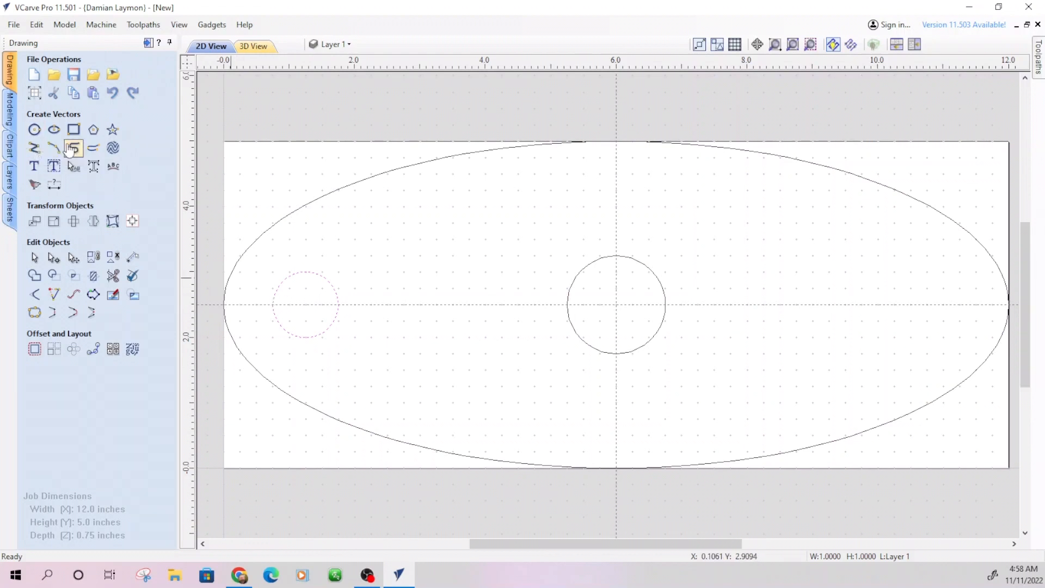
Draw a horizontal line about 0.9 inches long from the small circle's upper-left edge to the material's left edge
left_click(39, 155)
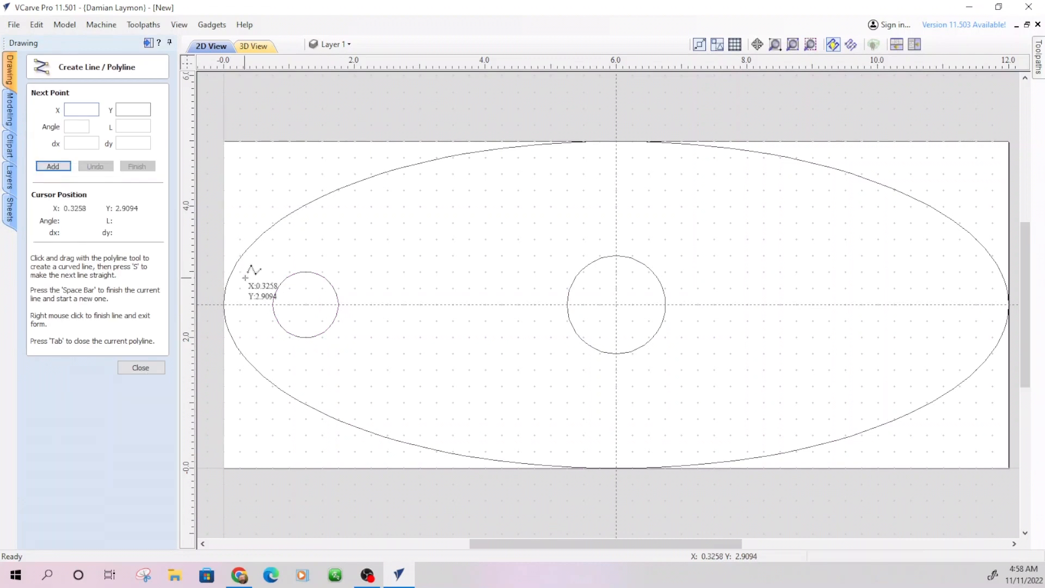
left_click(282, 282)
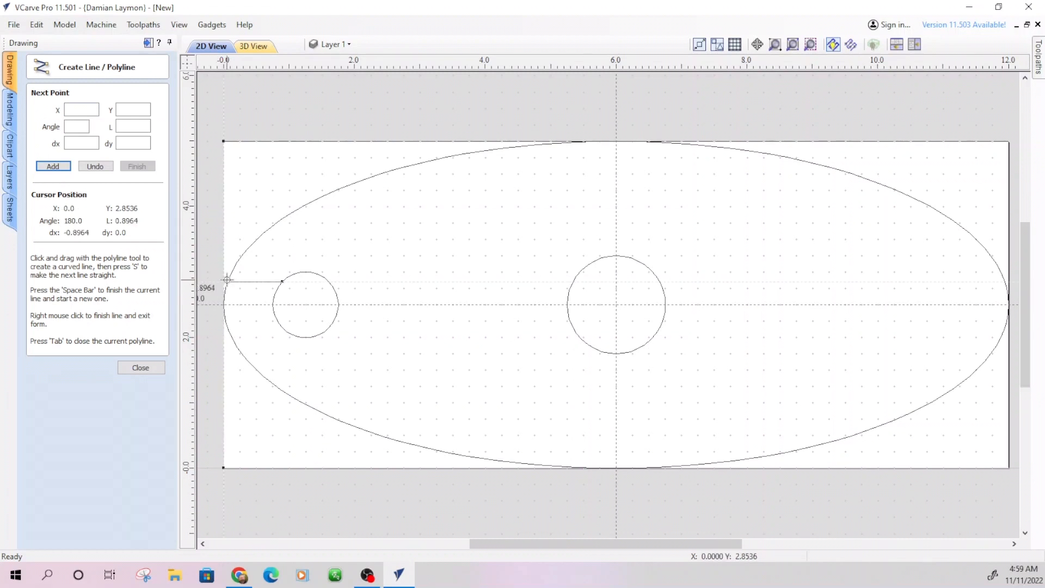
left_click(225, 282)
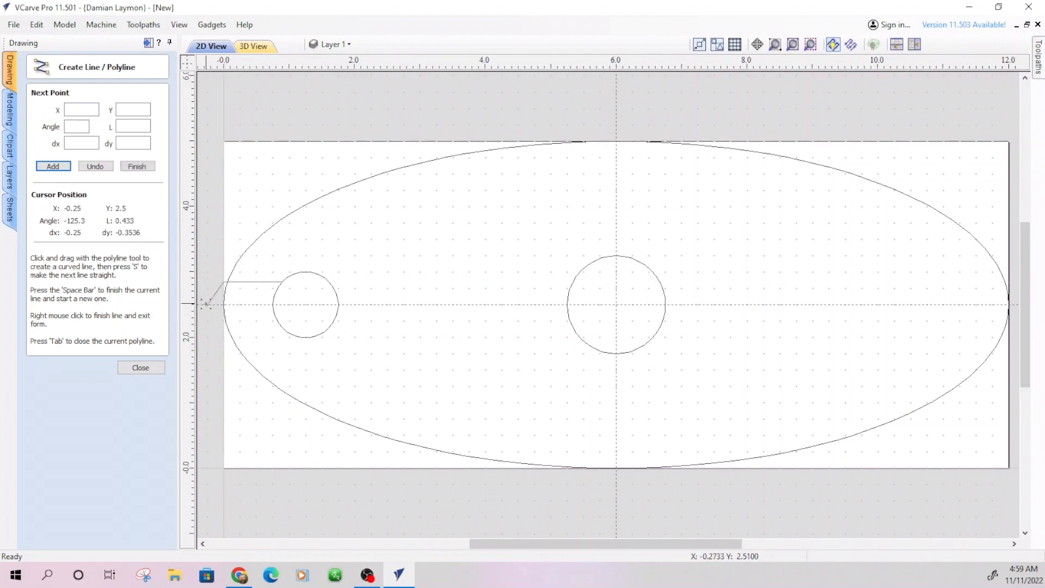
left_click(198, 238)
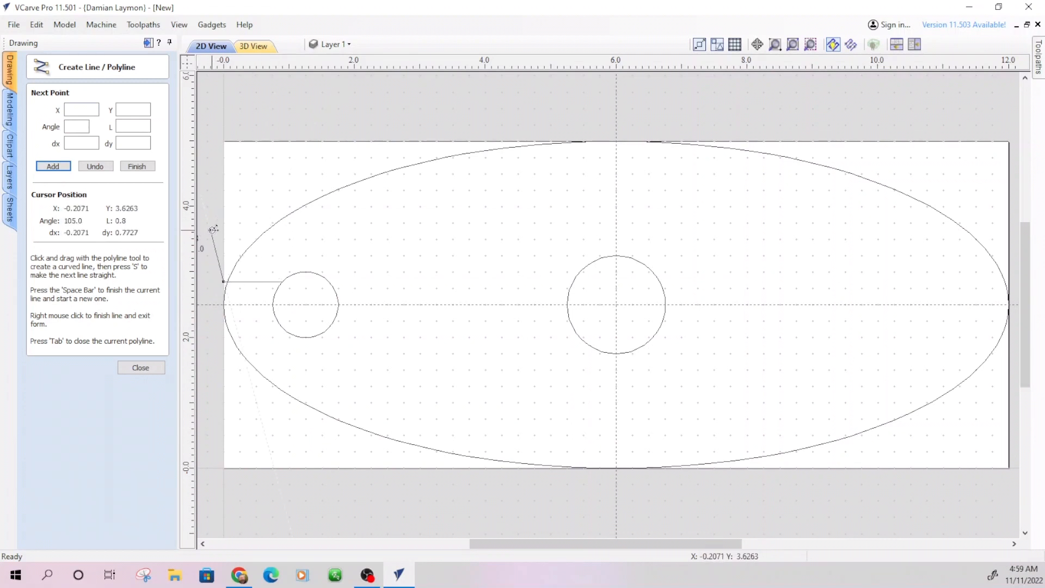
right_click(237, 216)
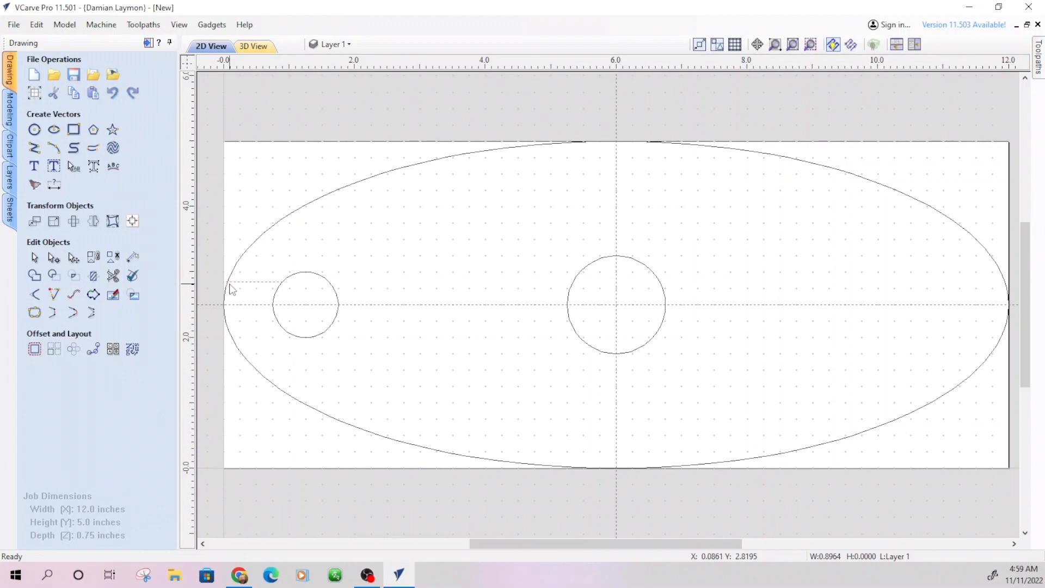
Create a mirrored copy of the short horizontal line, flipped vertically about the job centre
left_click(252, 282)
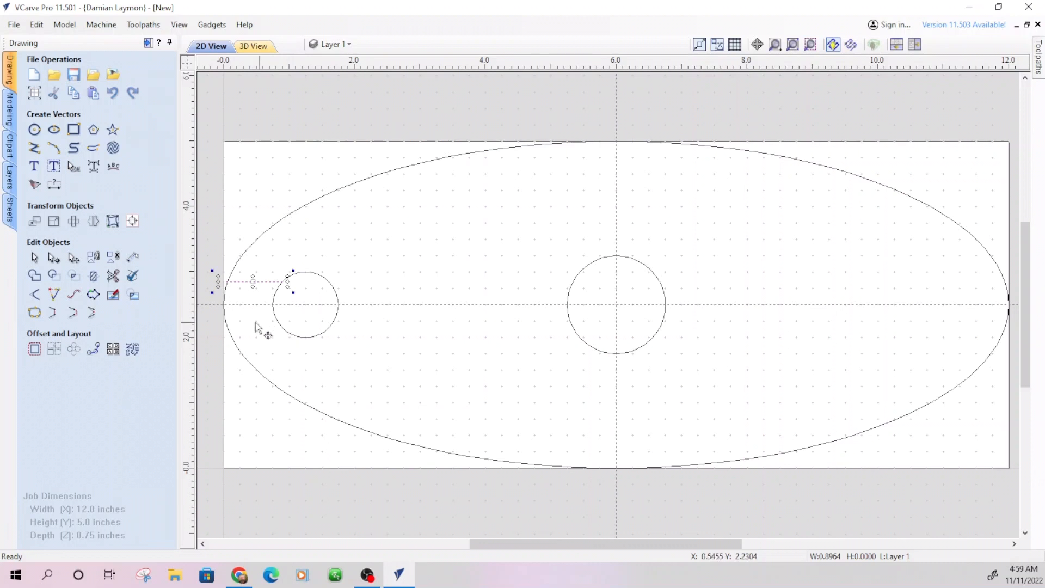
left_click(95, 222)
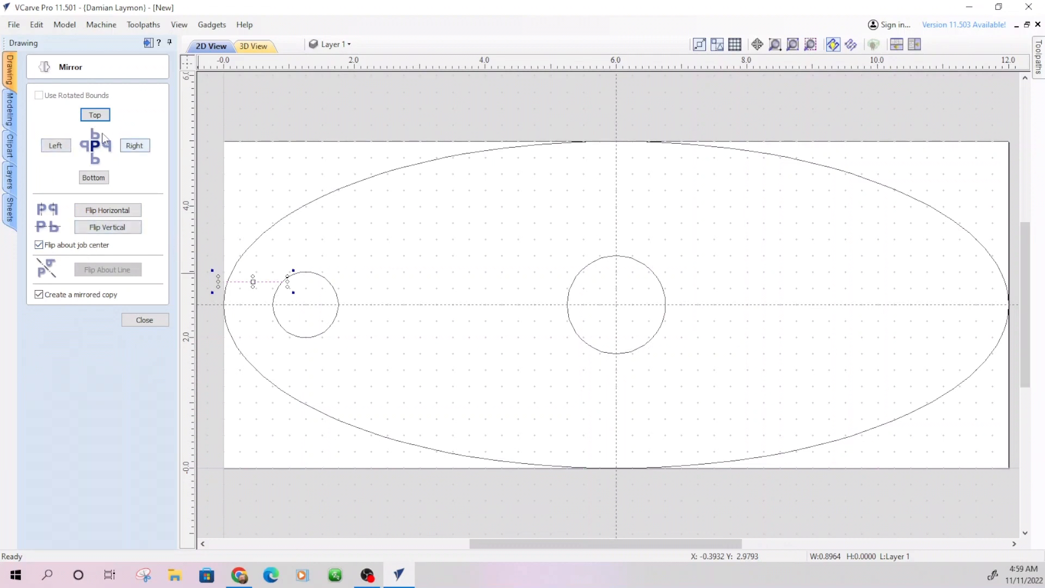
left_click(94, 178)
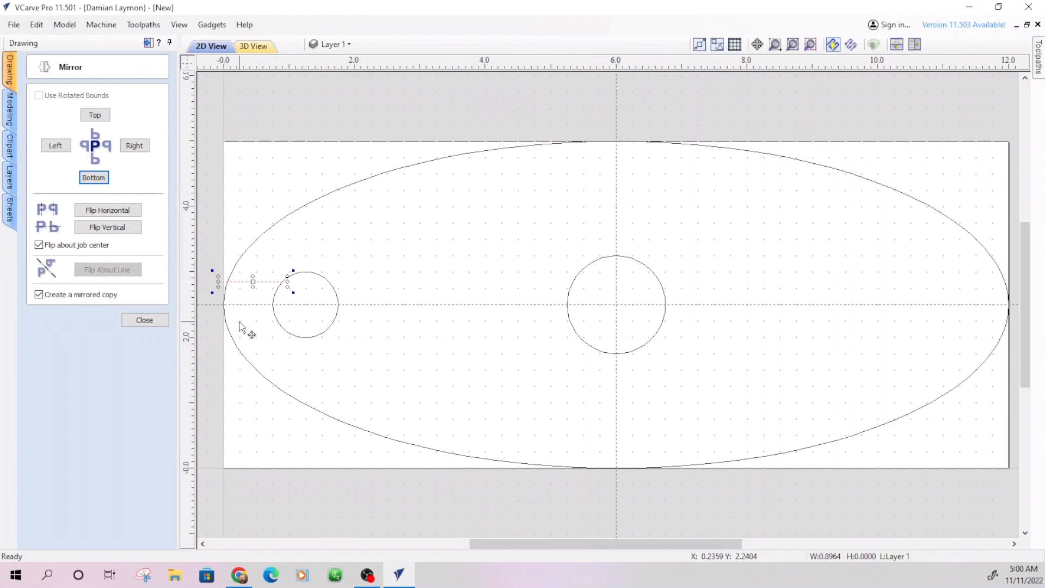
left_click(107, 228)
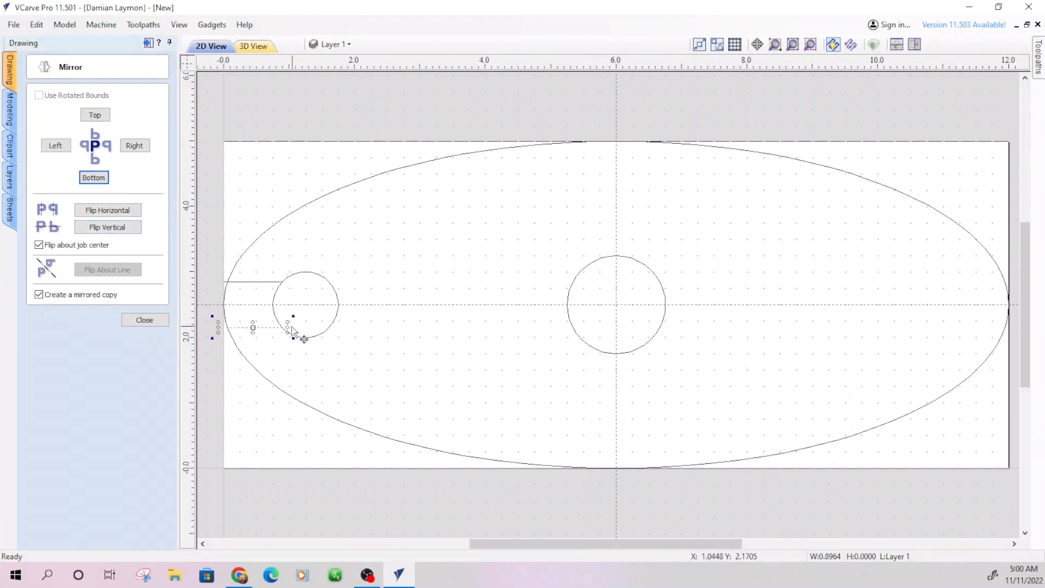
left_click(144, 321)
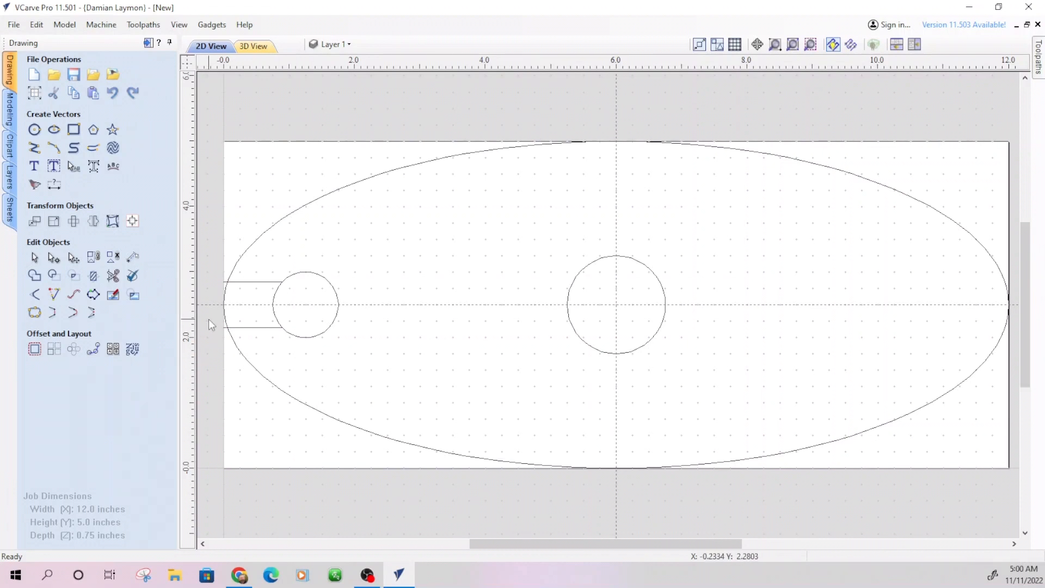
Trim the two line ends outside the ellipse and the small circle's arc between the lines to form an open slot outline
scroll(210, 322, "up", 5)
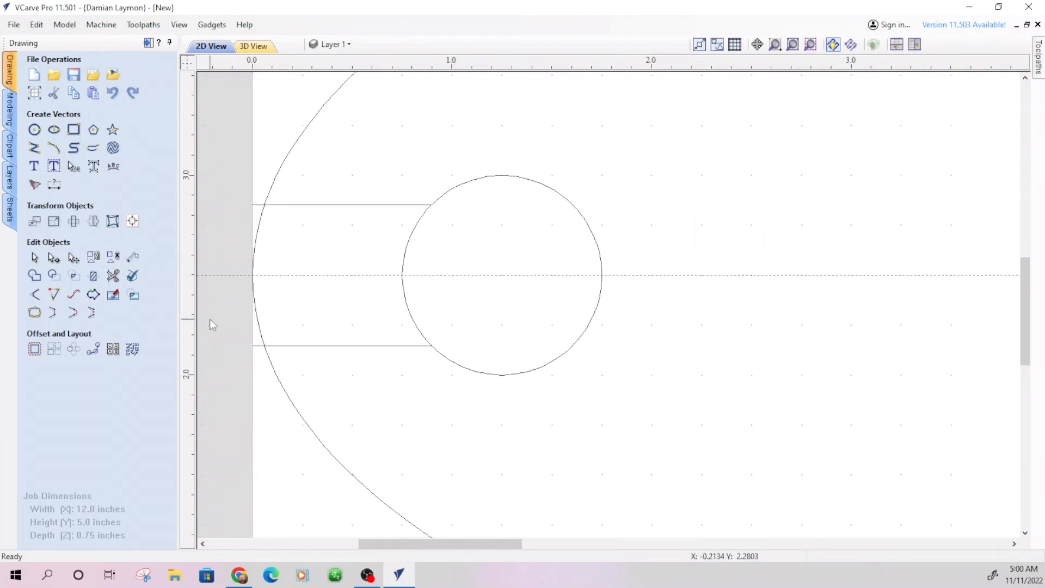
scroll(211, 319, "up", 2)
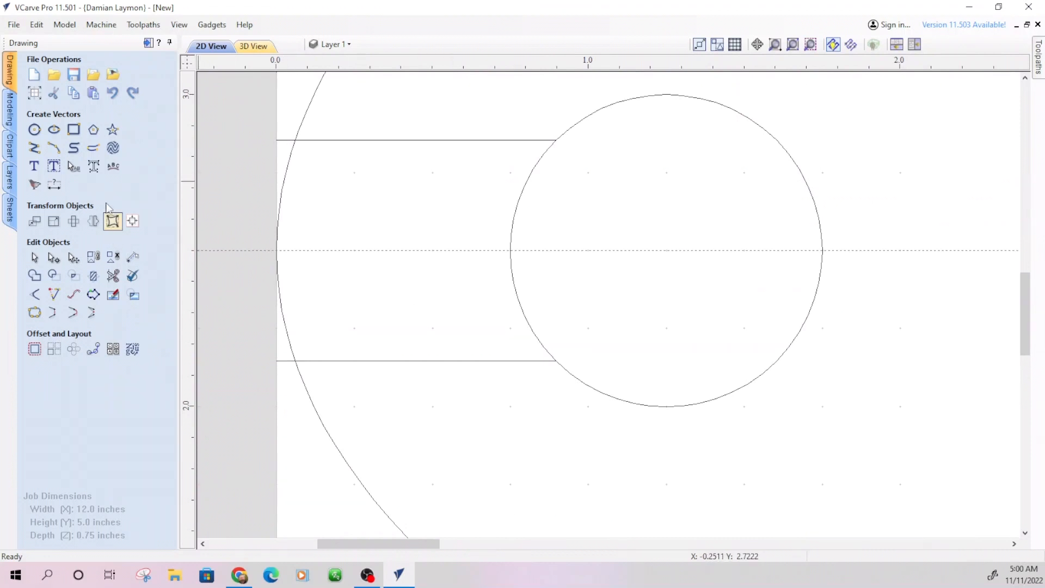
left_click(113, 276)
left_click(287, 141)
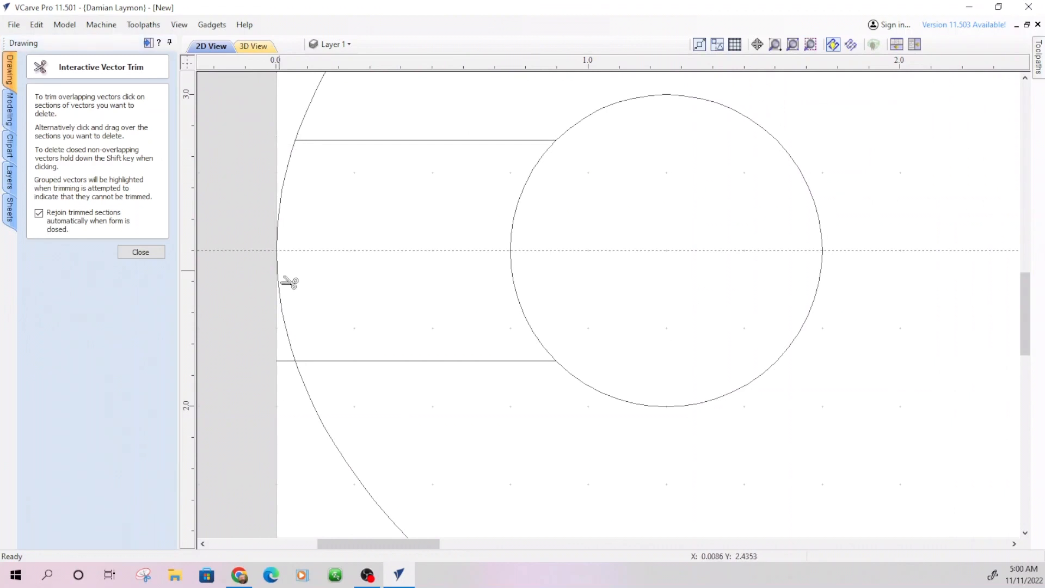
left_click(288, 140)
left_click(287, 361)
left_click(513, 228)
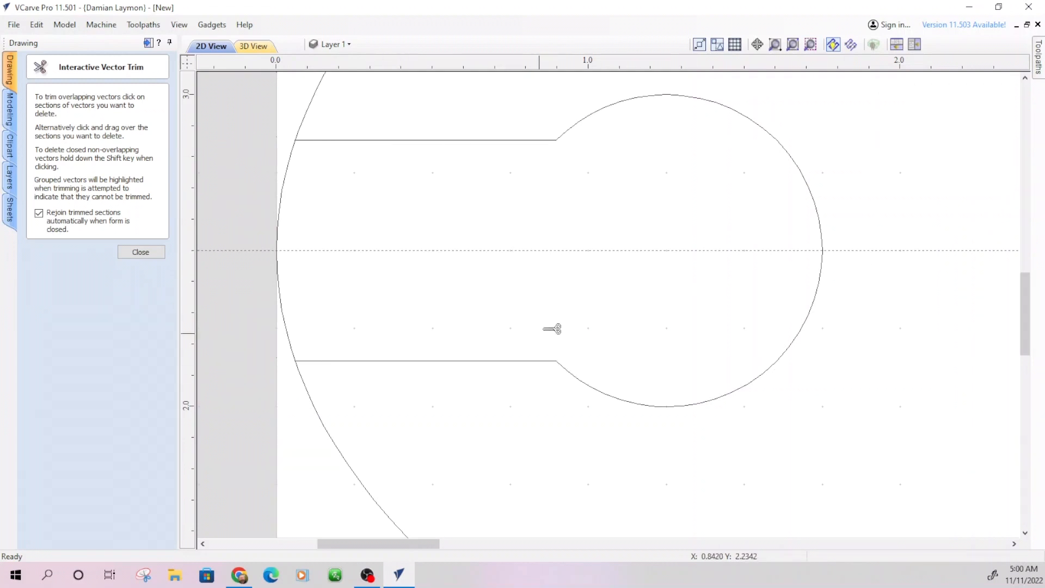
scroll(552, 329, "down", 3)
scroll(566, 375, "down", 1)
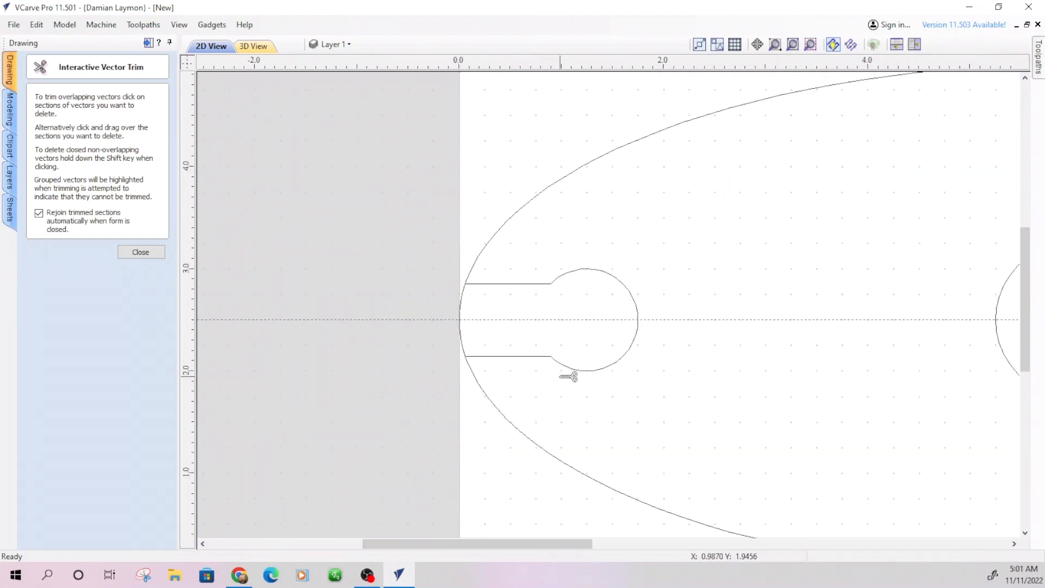
scroll(567, 375, "down", 2)
left_click_drag(533, 545, 656, 545)
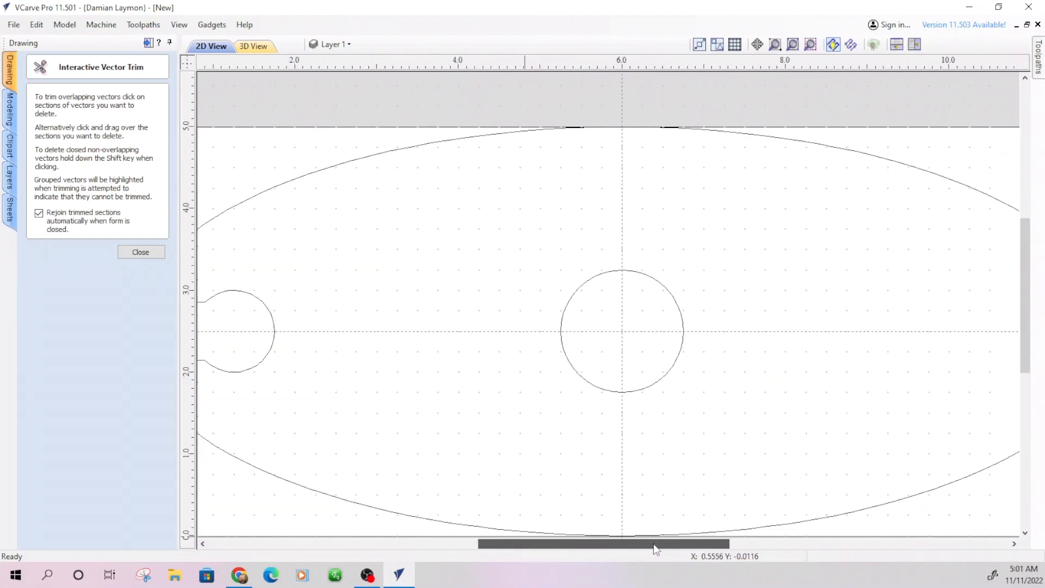
Create a mirrored copy of the open slot outline at the ellipse's opposite end, flipped horizontally about the job centre
scroll(653, 543, "down", 1)
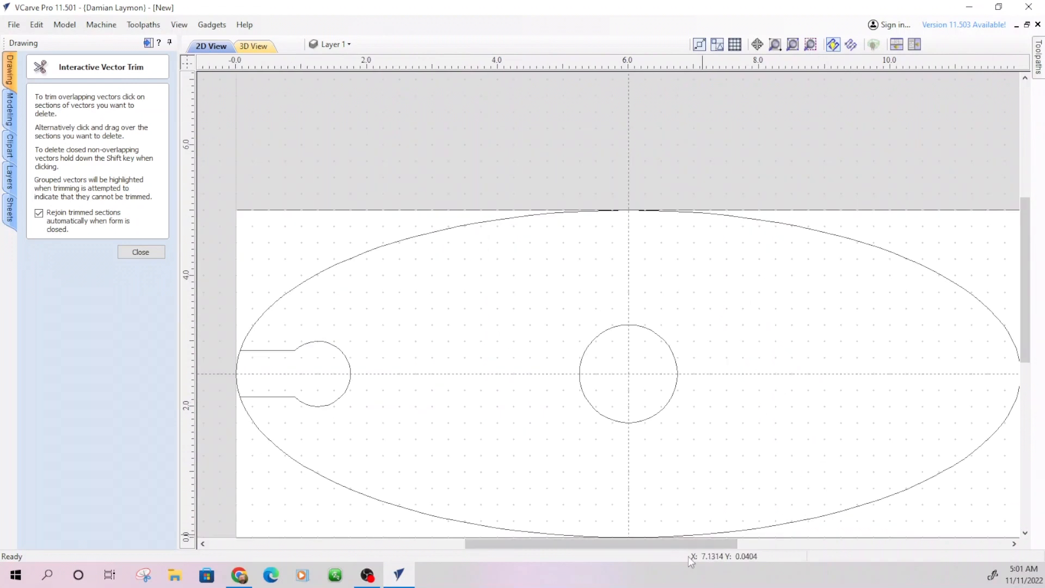
left_click_drag(653, 543, 655, 543)
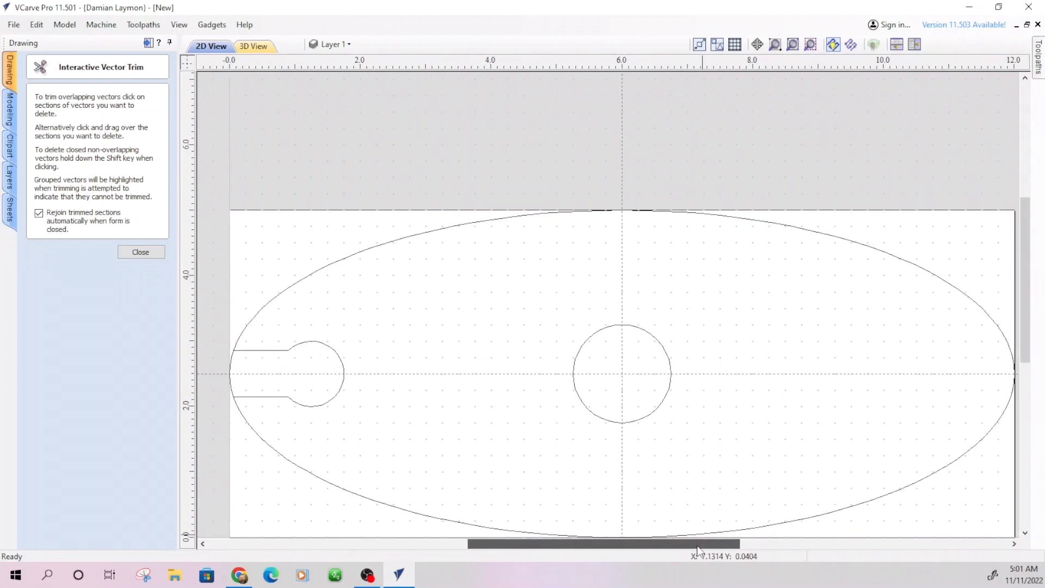
left_click(132, 256)
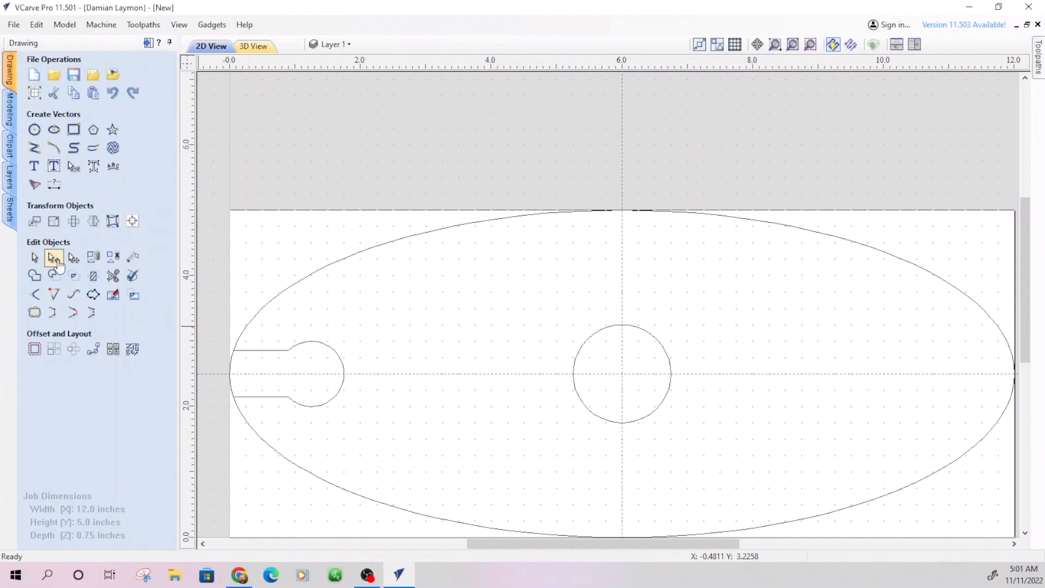
left_click(294, 351)
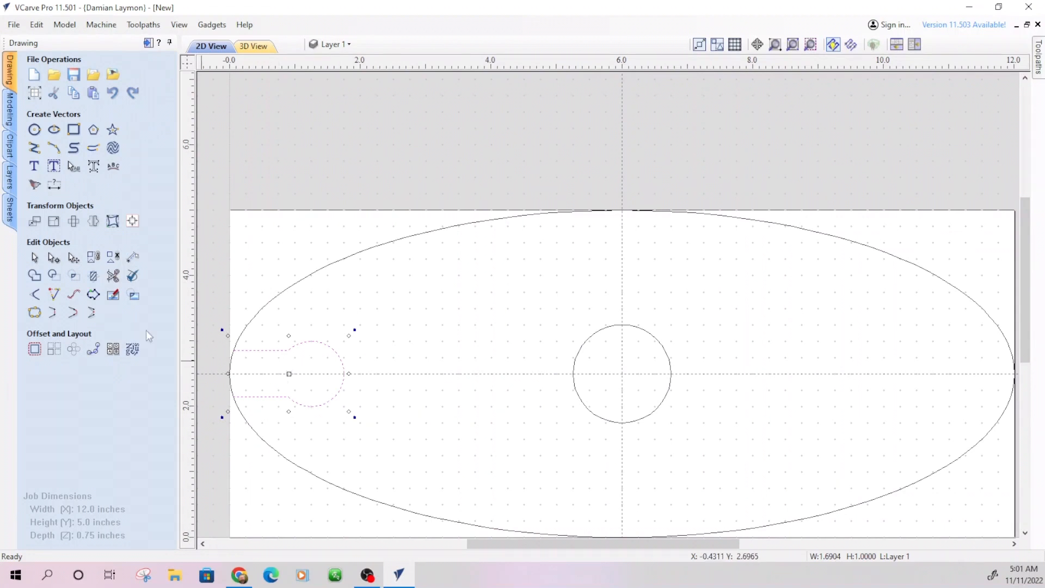
left_click(93, 221)
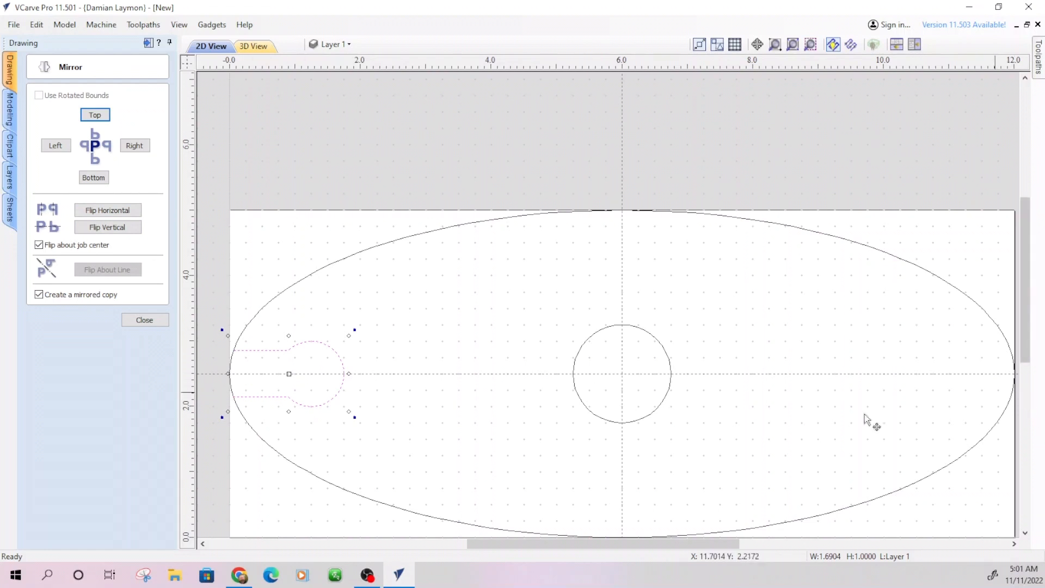
left_click(95, 213)
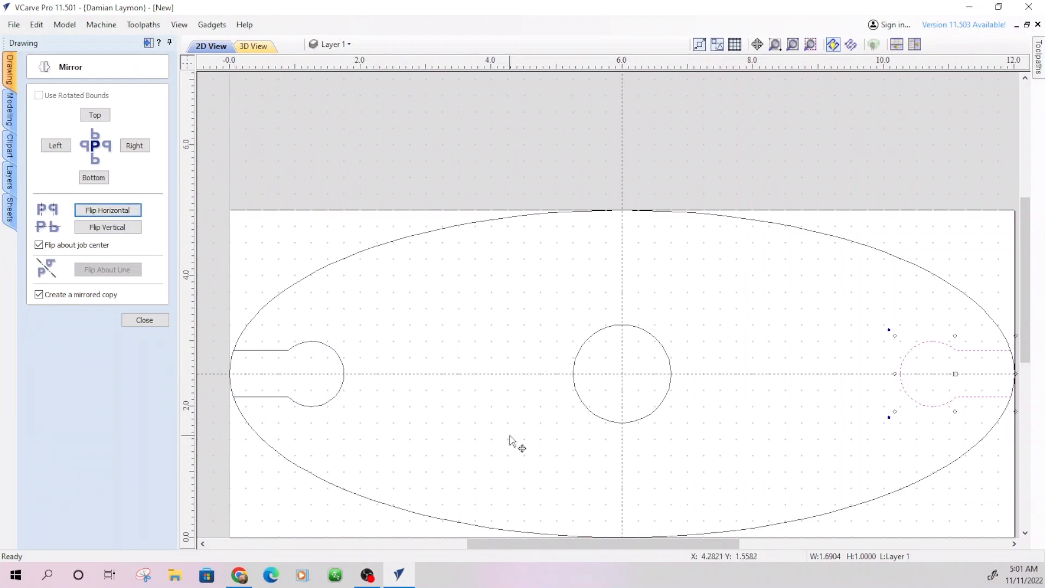
left_click(334, 164)
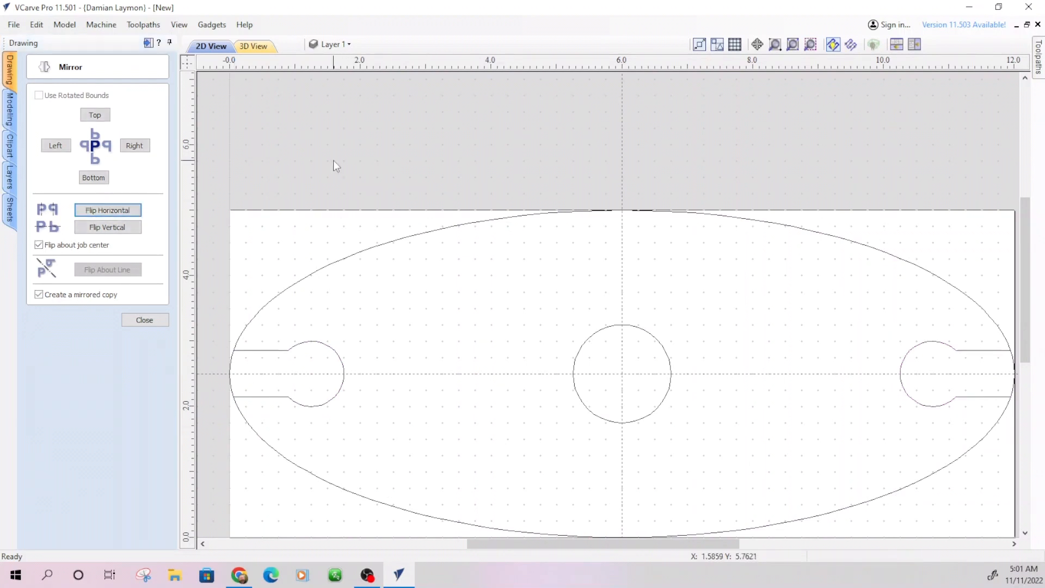
left_click(232, 372)
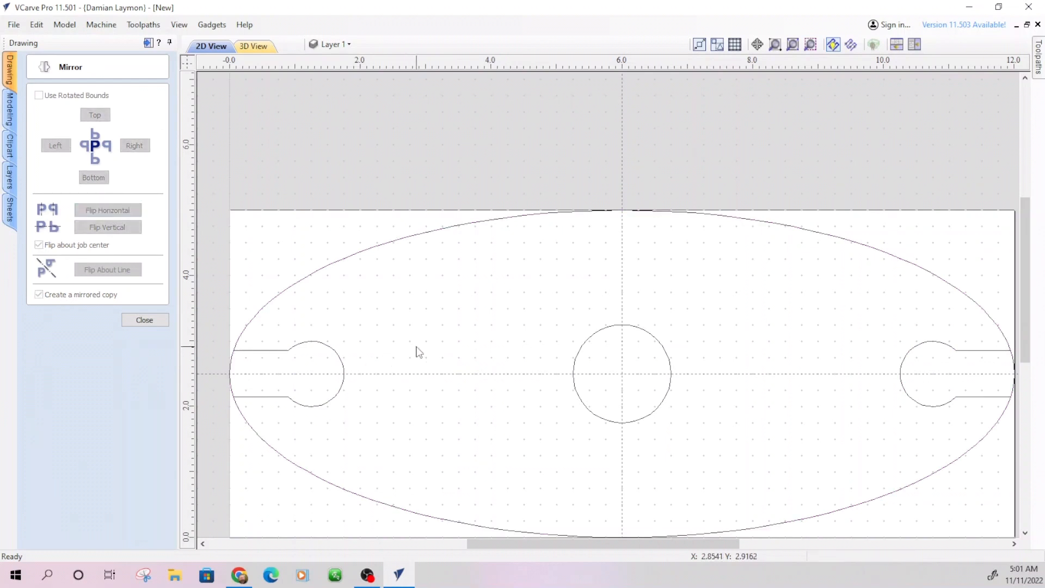
left_click_drag(573, 544, 577, 544)
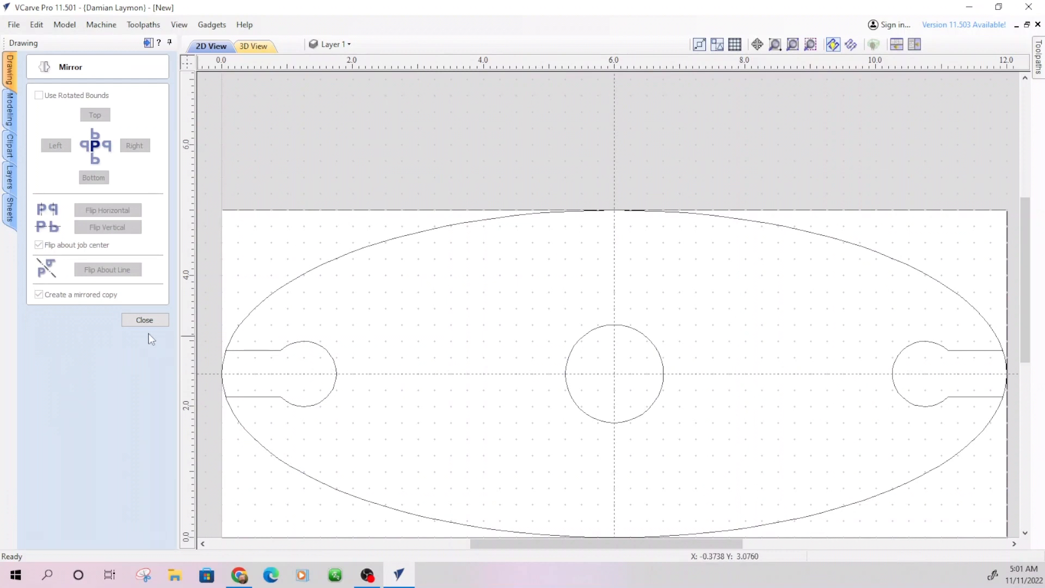
left_click(145, 320)
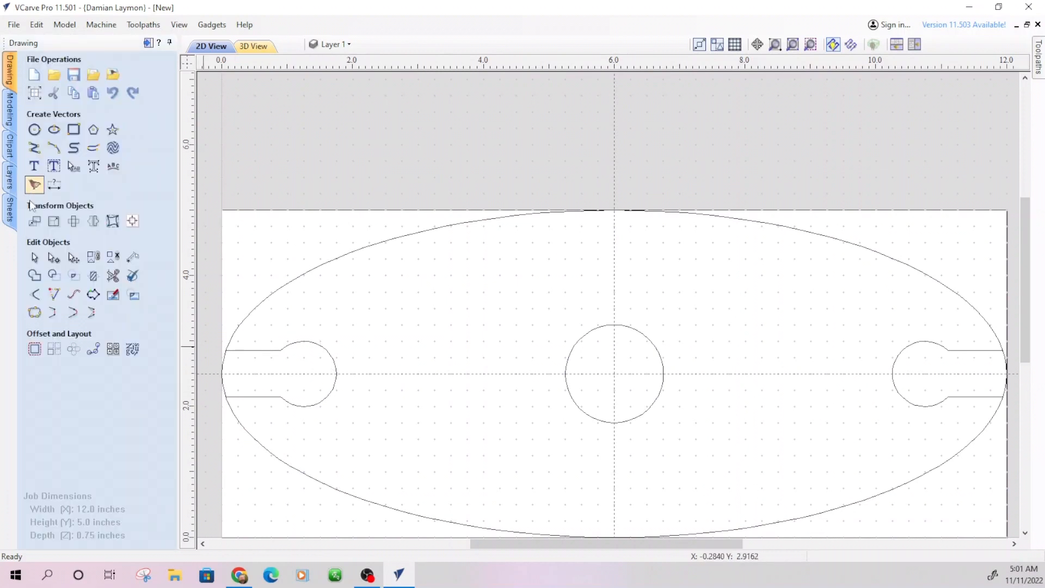
Trim away the ellipse's two end arcs between the slot lines so both slots open outwards
left_click(111, 260)
left_click(224, 374)
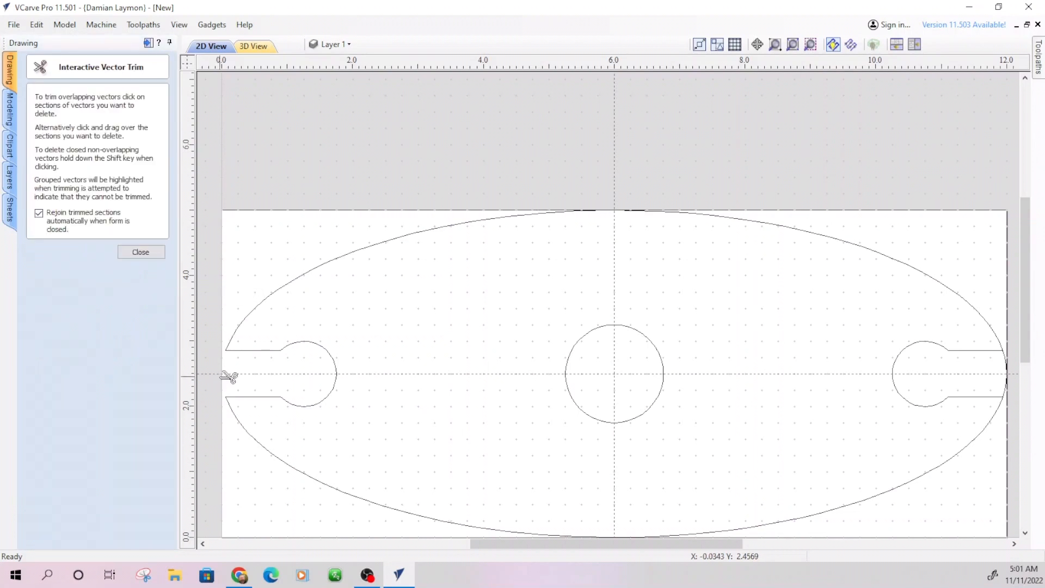
left_click(1007, 366)
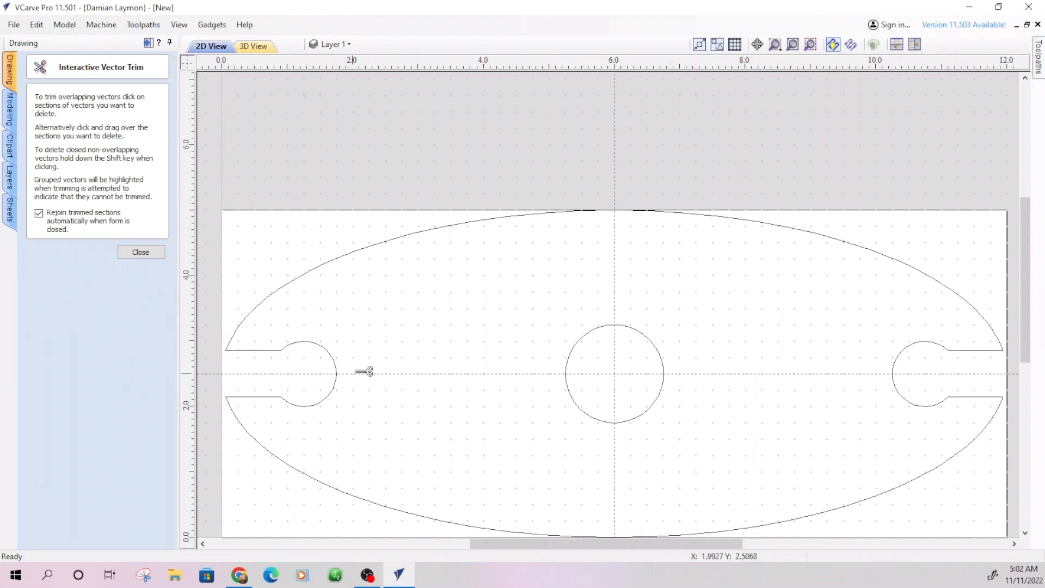
left_click(147, 253)
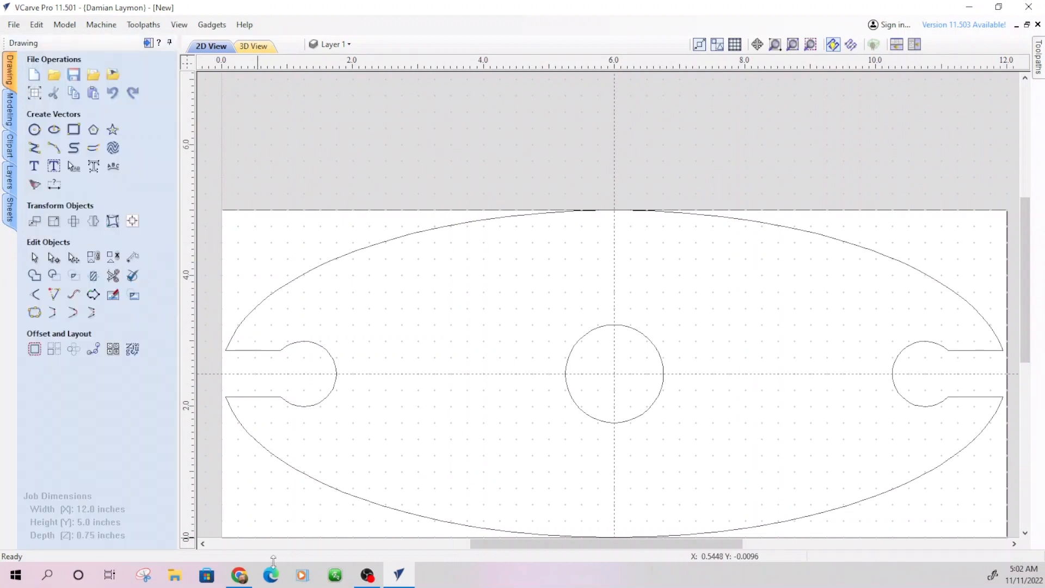
Round the corners of the left slot's mouth and neck with normal fillets of 0.125-inch radius
left_click_drag(521, 544, 484, 543)
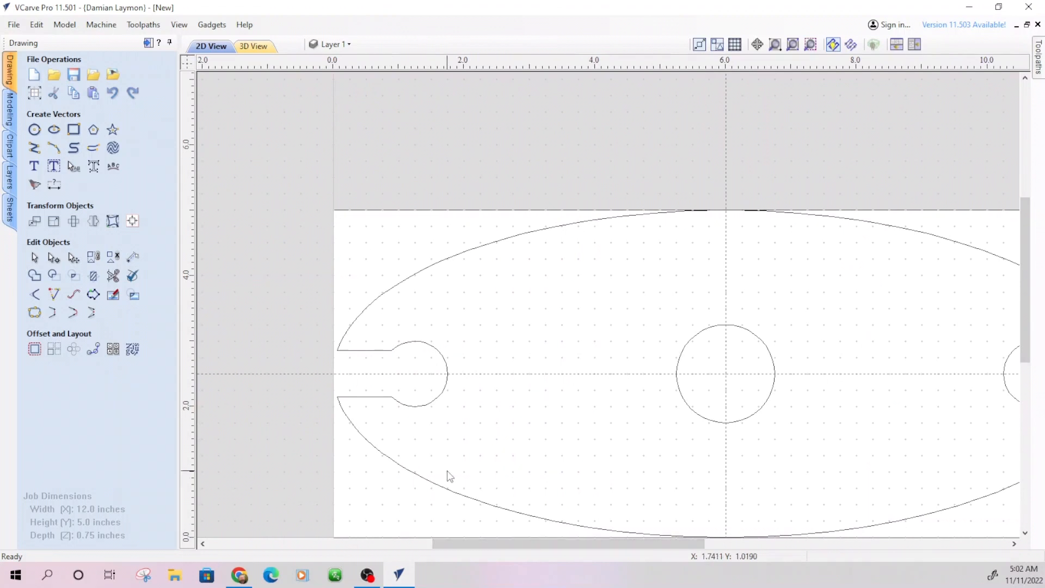
scroll(449, 475, "up", 5)
left_click_drag(506, 545, 463, 544)
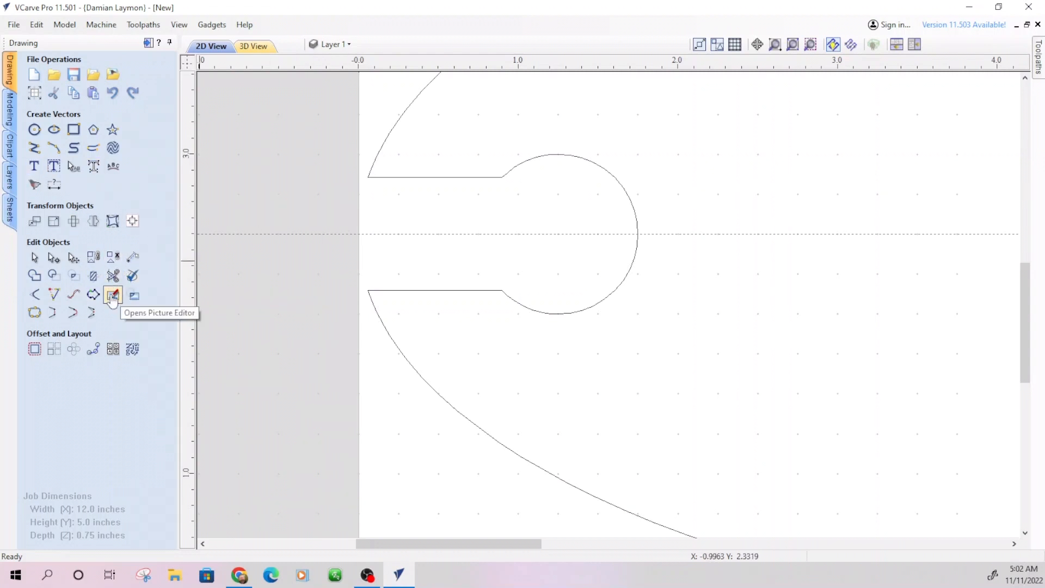
left_click(43, 296)
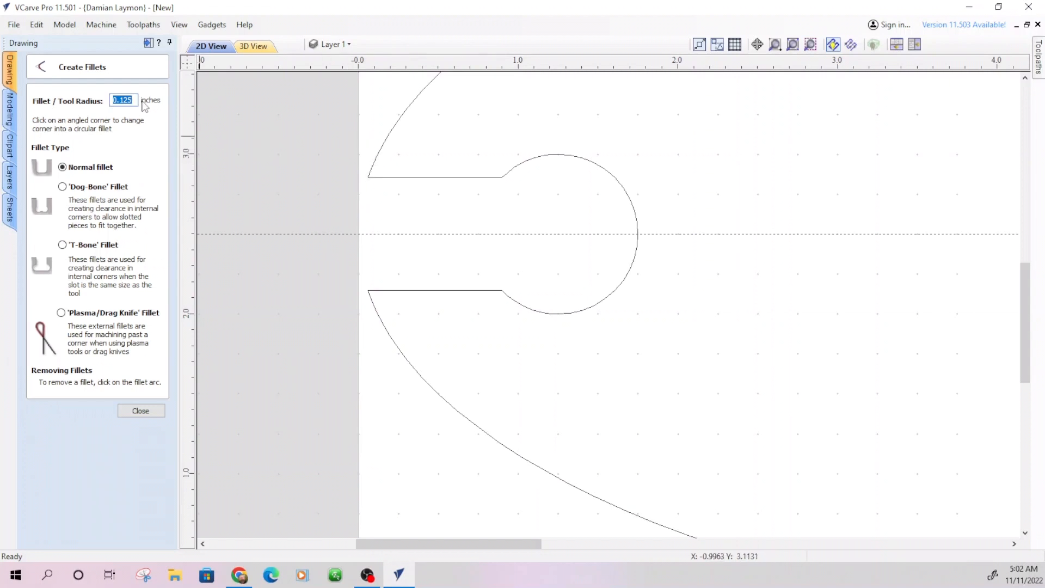
left_click(370, 177)
left_click(502, 177)
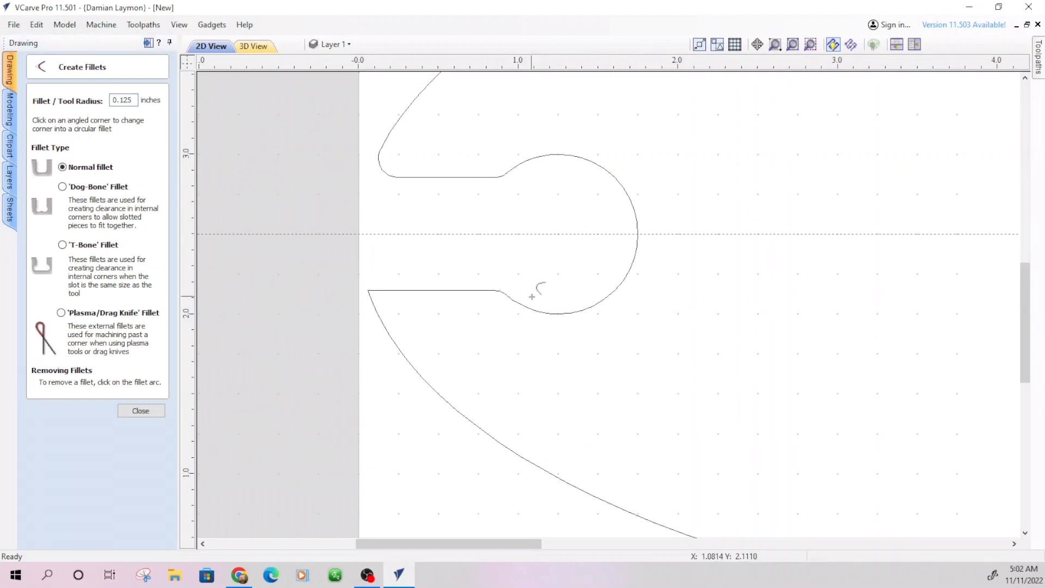
left_click(370, 291)
Round the corners of the right slot's mouth and neck with the same 0.125-inch normal fillets
left_click_drag(512, 544, 826, 542)
left_click(861, 178)
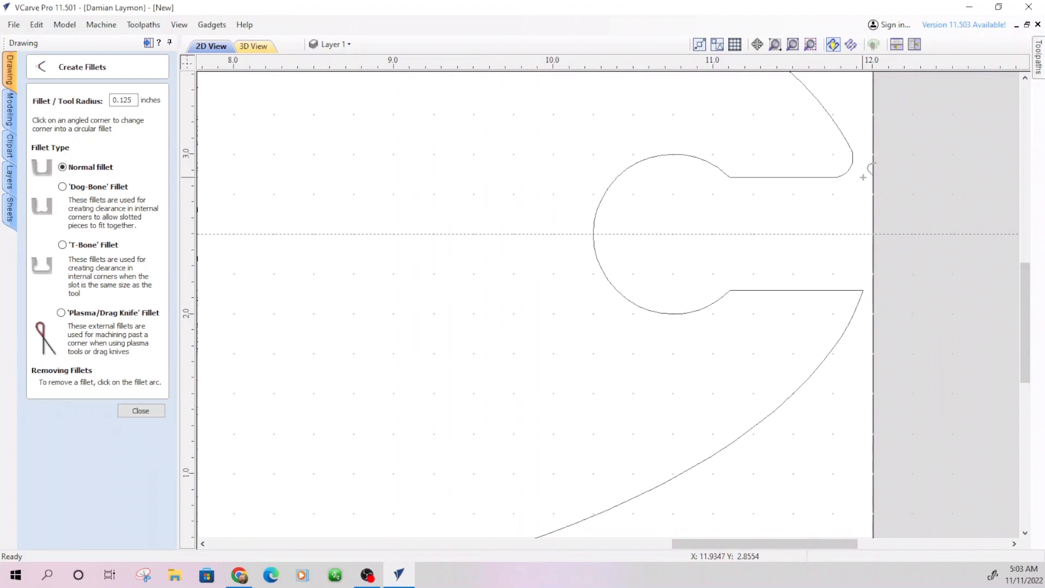
left_click(866, 289)
left_click(728, 290)
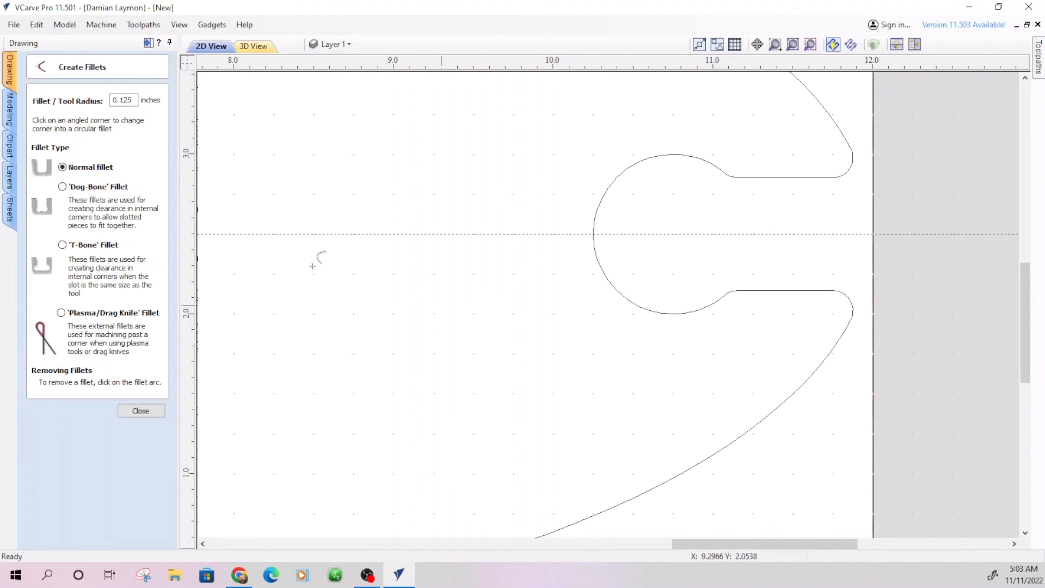
left_click(141, 410)
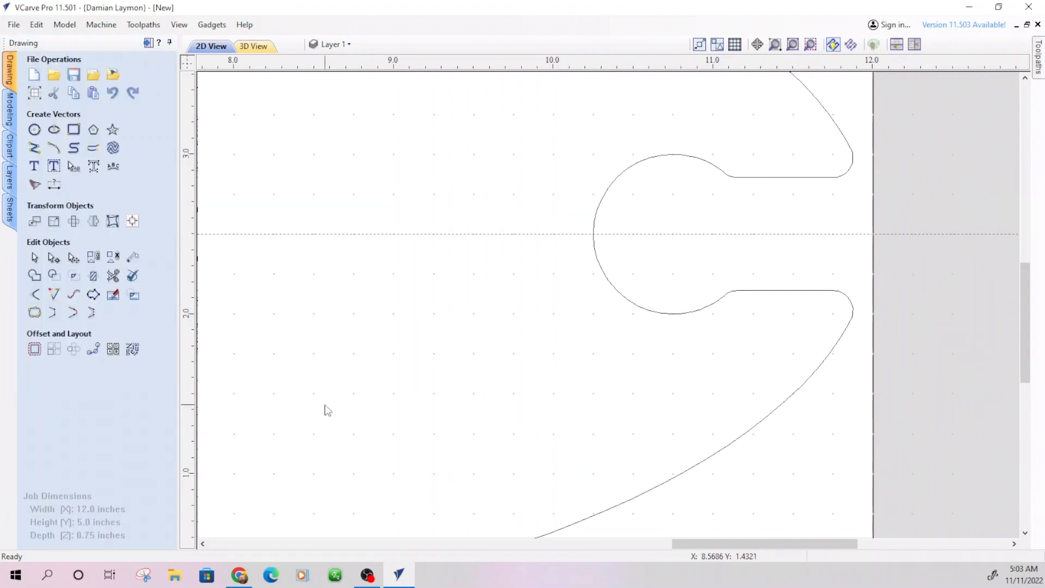
Select both the centre circle and the slotted outer outline and start a 2D profile toolpath for them
scroll(327, 410, "down", 3)
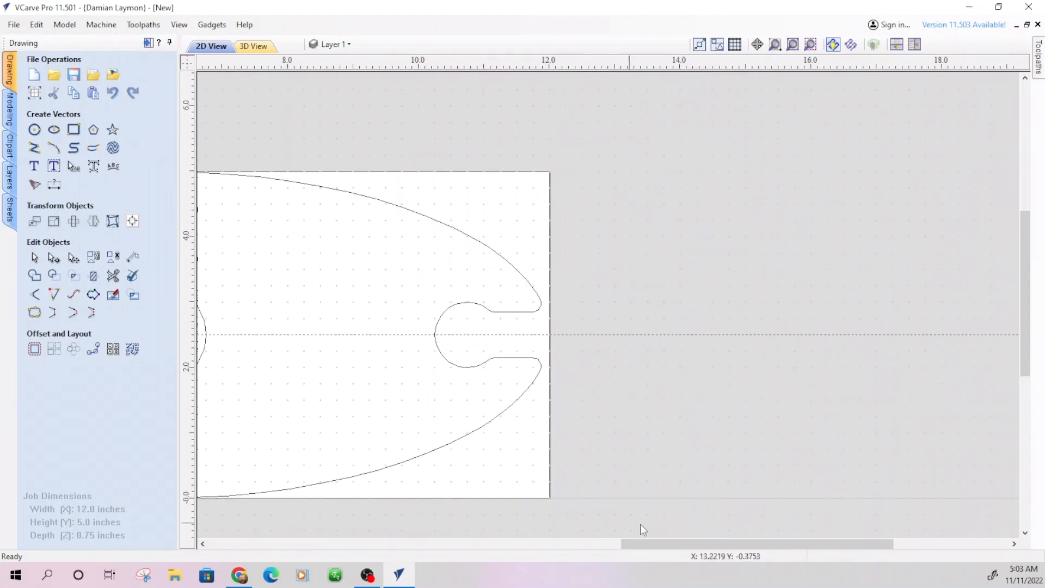
left_click_drag(657, 544, 515, 544)
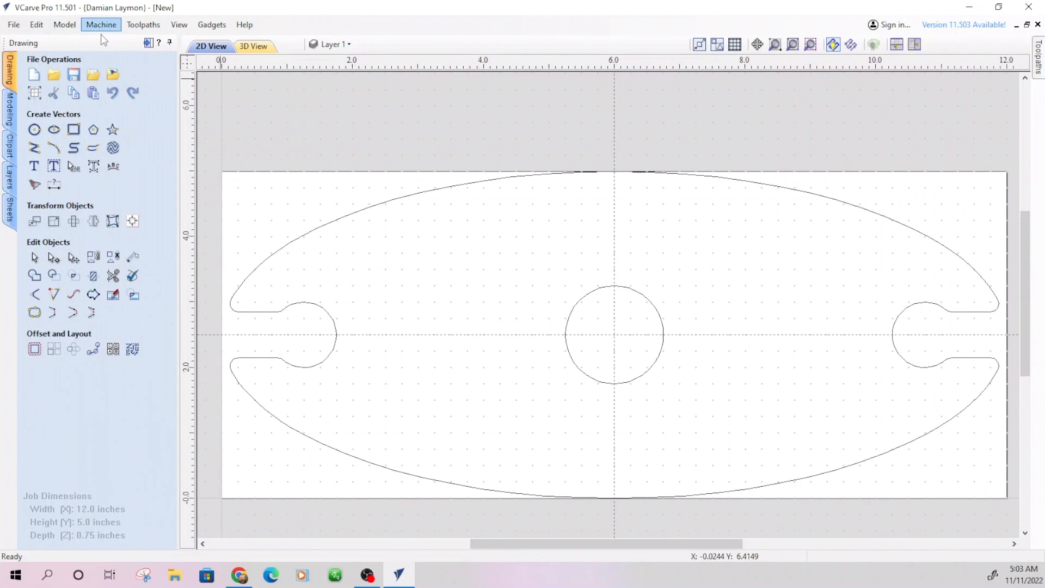
left_click(149, 42)
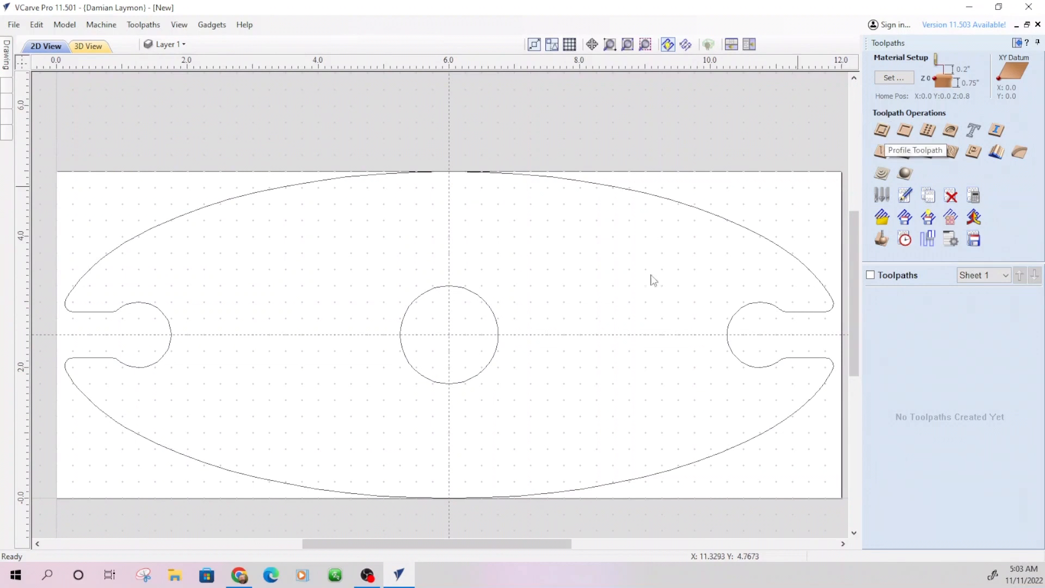
left_click(482, 298)
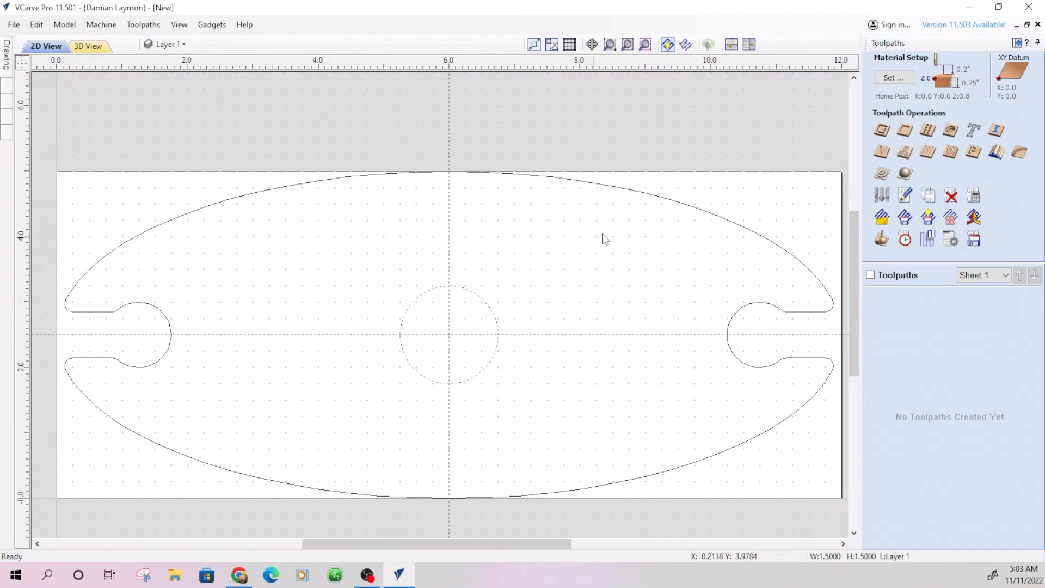
left_click(666, 200)
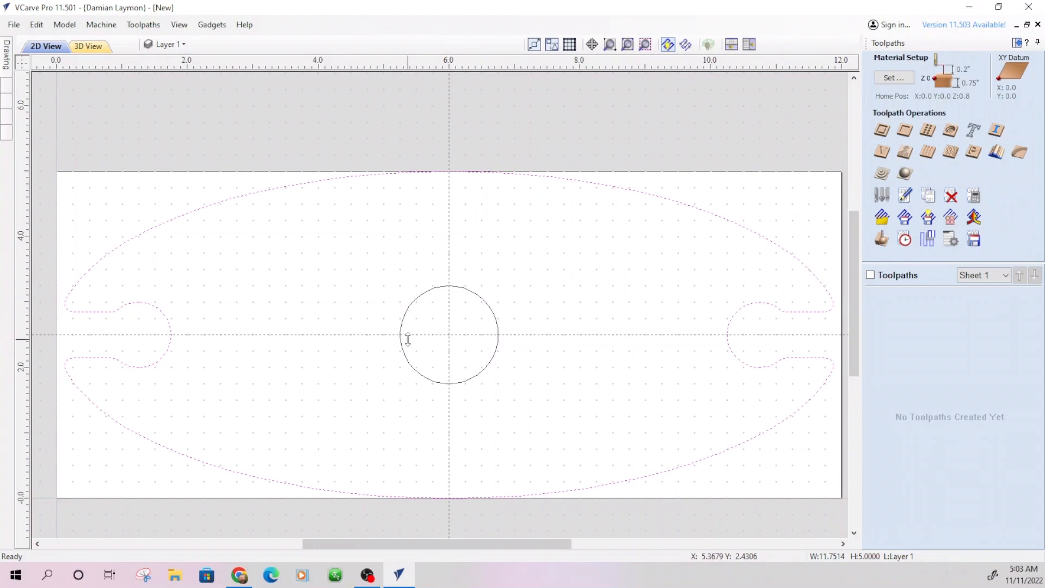
left_click(472, 298)
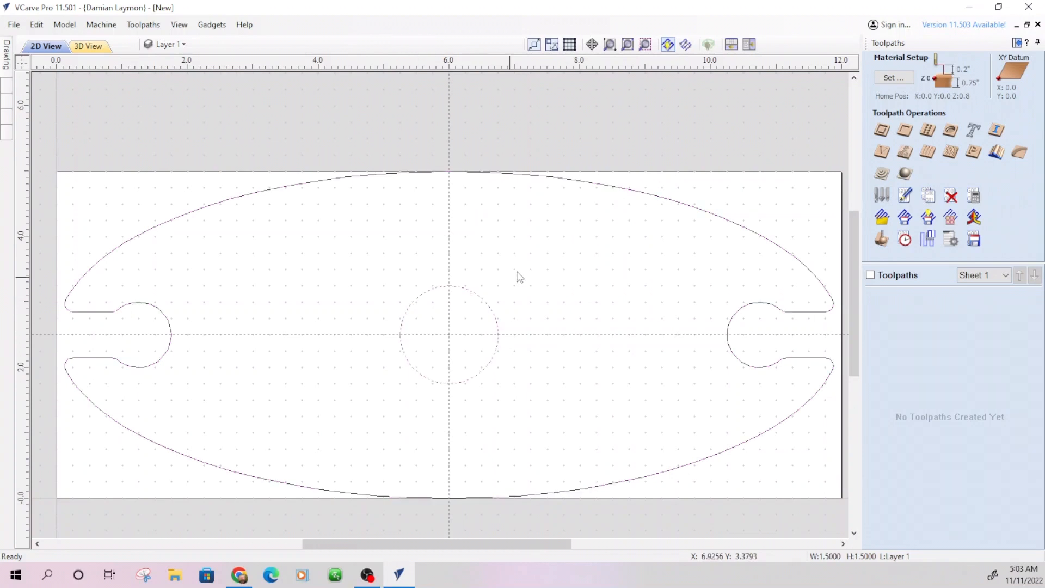
left_click(632, 192, "shift")
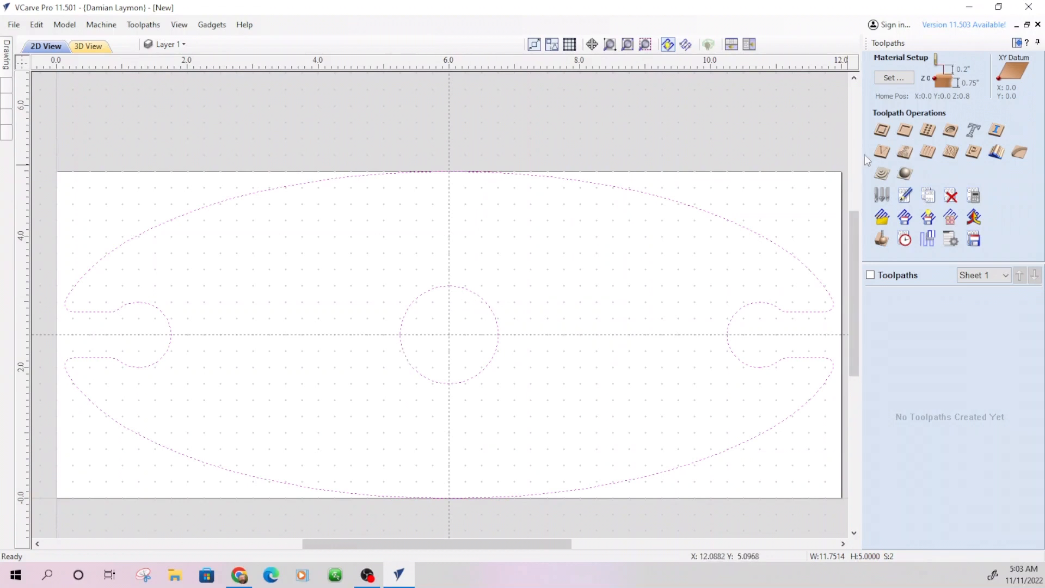
left_click(882, 133)
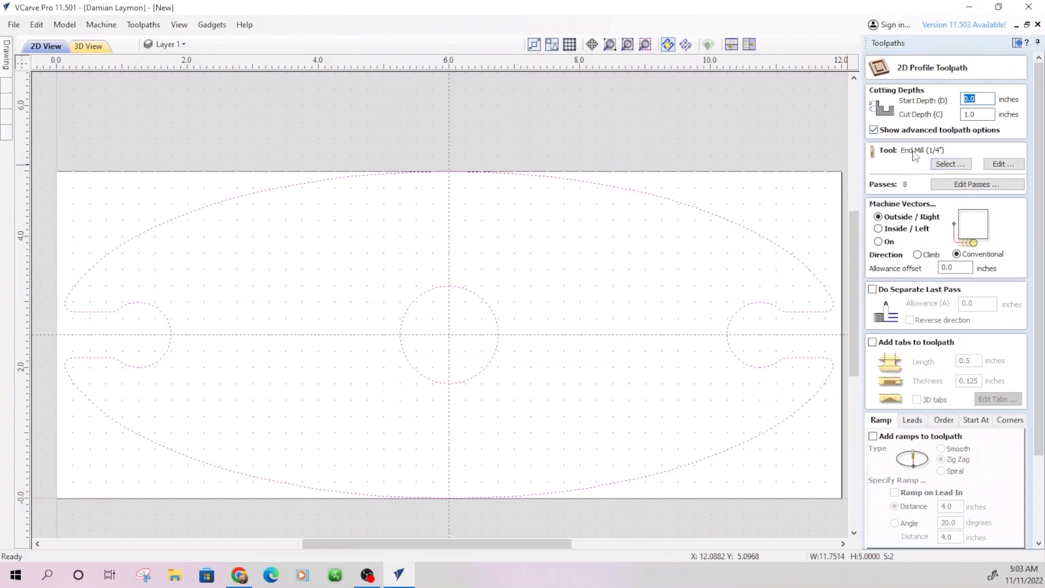
Set the profile toolpath's pass depths to 4 passes of 0.25 inches each
left_click(950, 186)
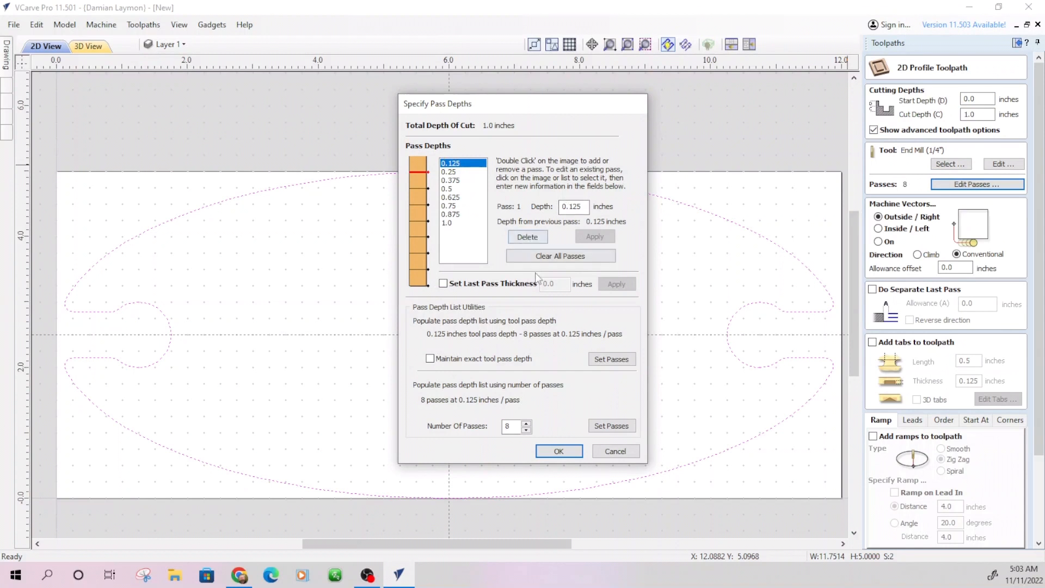
left_click(526, 430)
left_click(526, 431)
left_click(526, 431)
left_click(526, 431)
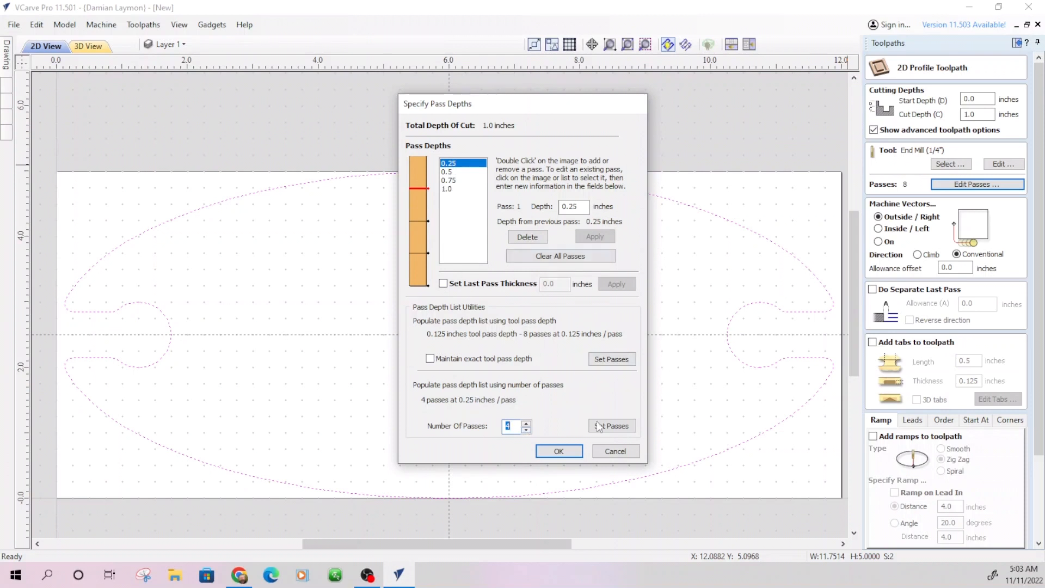
left_click(558, 451)
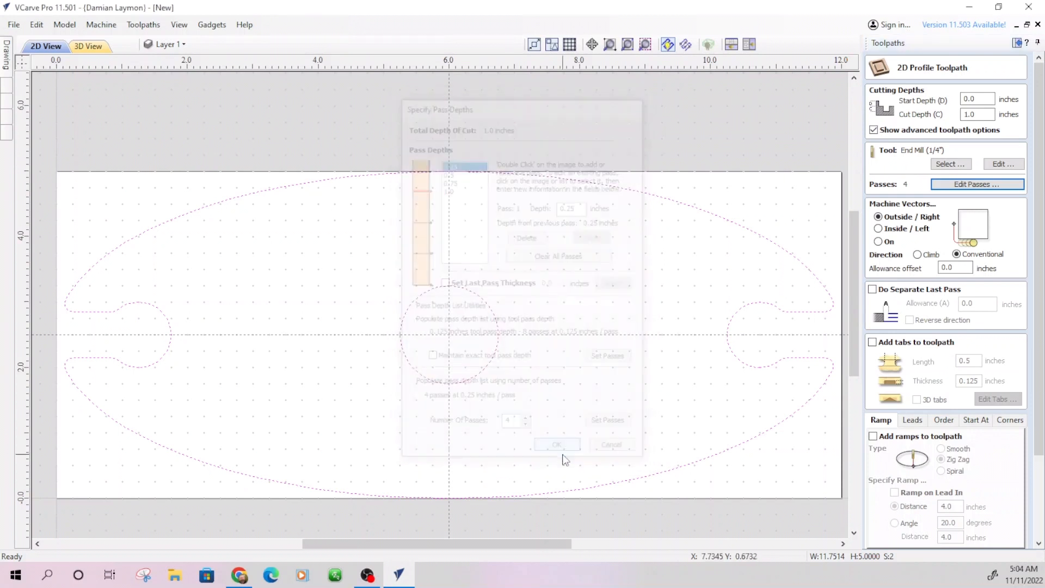
Check the material thickness in the job setup without changing it and return to the profile toolpath settings
left_click(1017, 42)
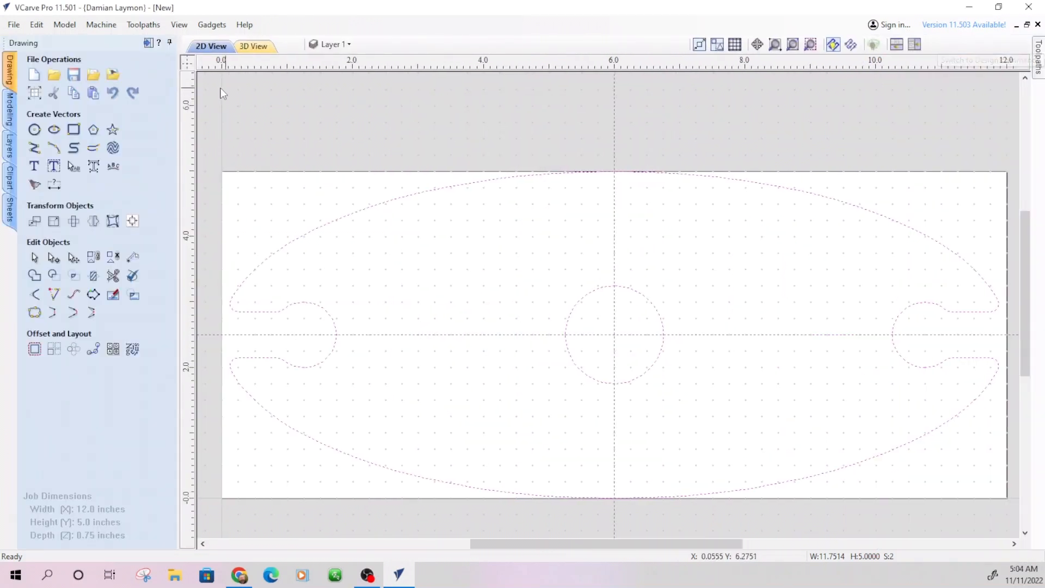
left_click(31, 93)
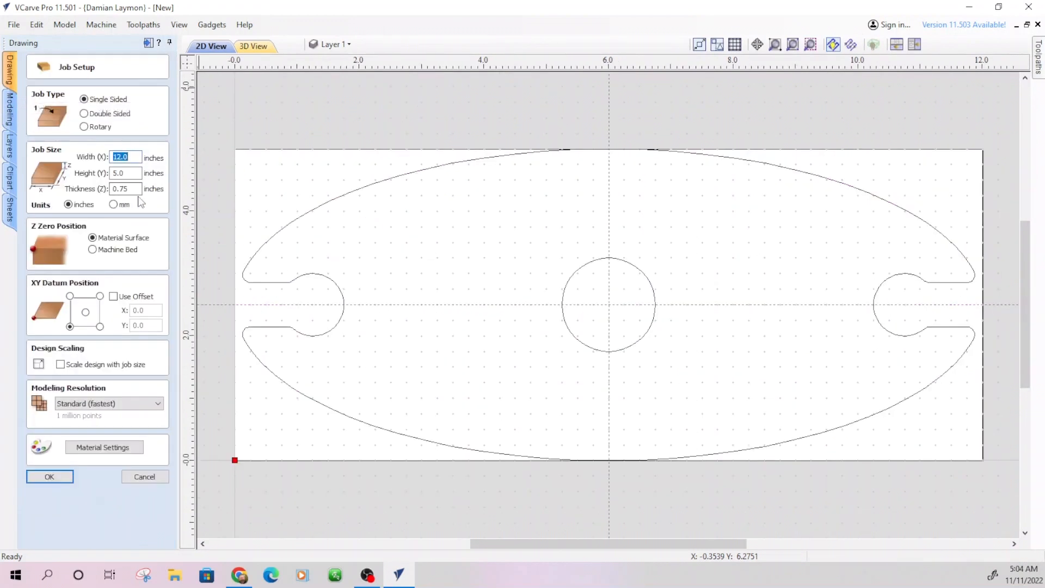
left_click(145, 476)
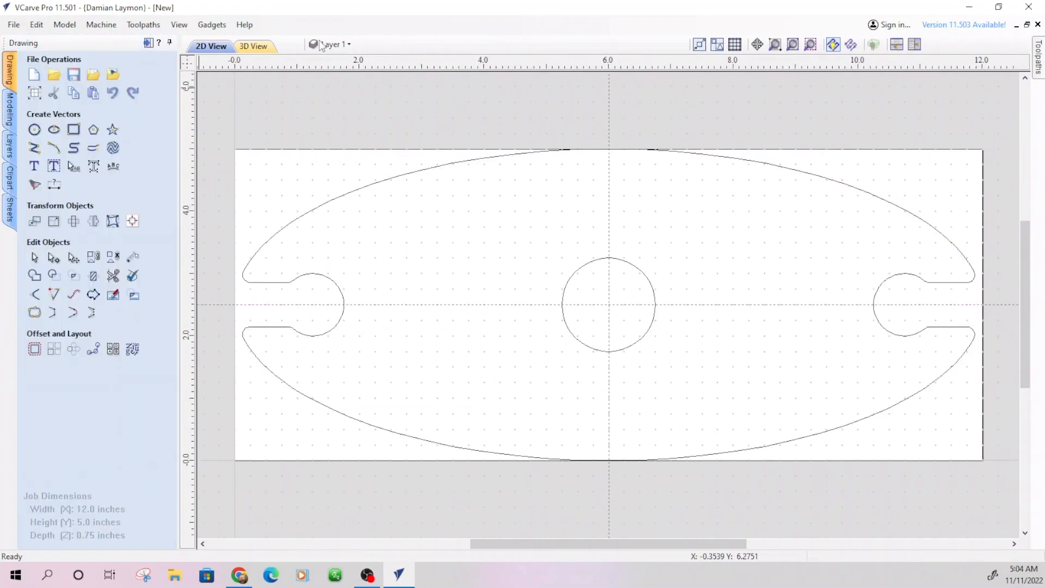
left_click(148, 42)
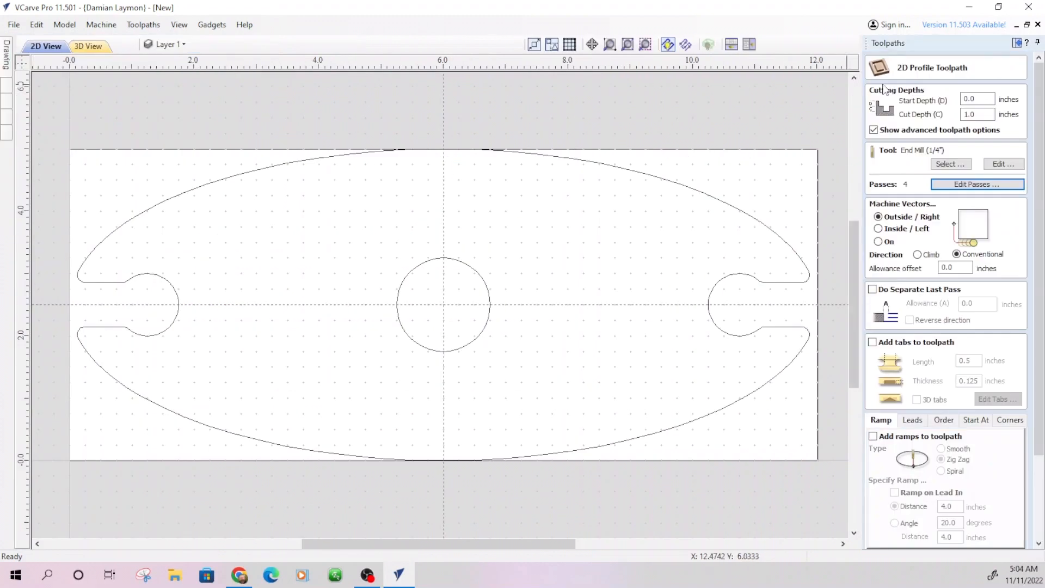
Set the profile toolpath's cut depth to 0.75 inches and its passes to 4 of 0.1875 inches each
left_click_drag(985, 114, 946, 118)
left_click(961, 186)
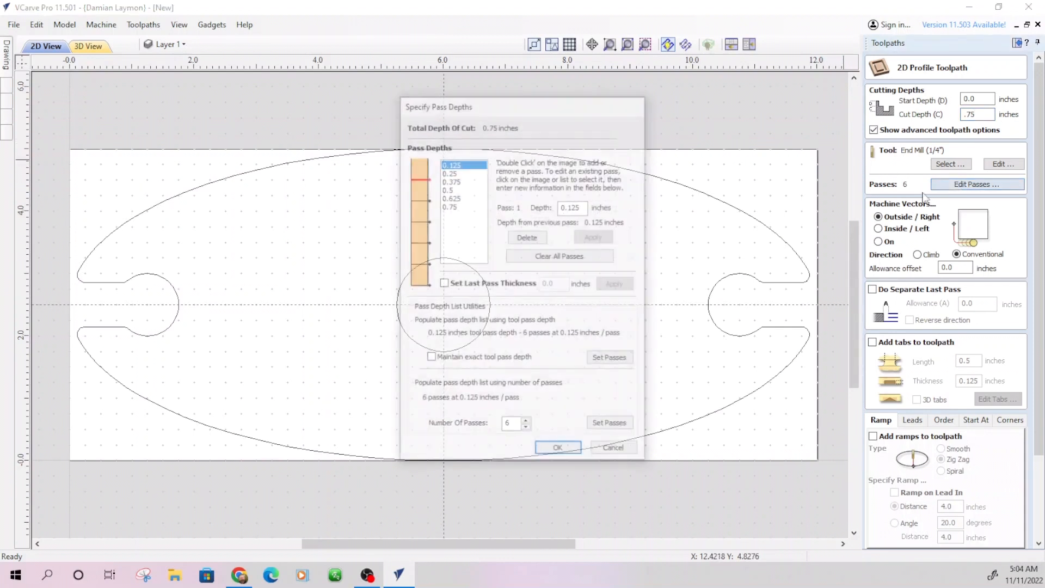
triple_click(526, 430)
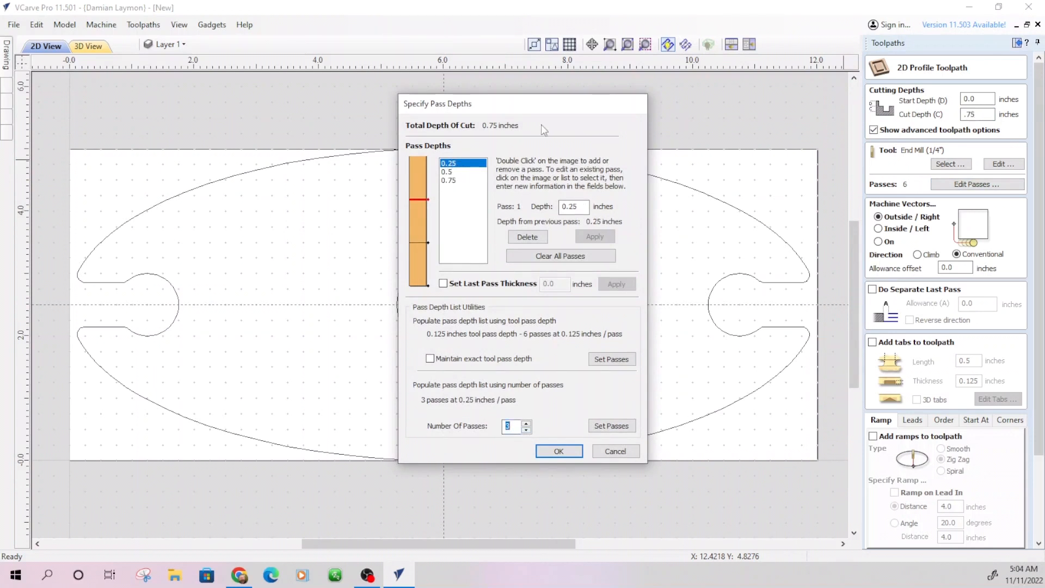
left_click(527, 424)
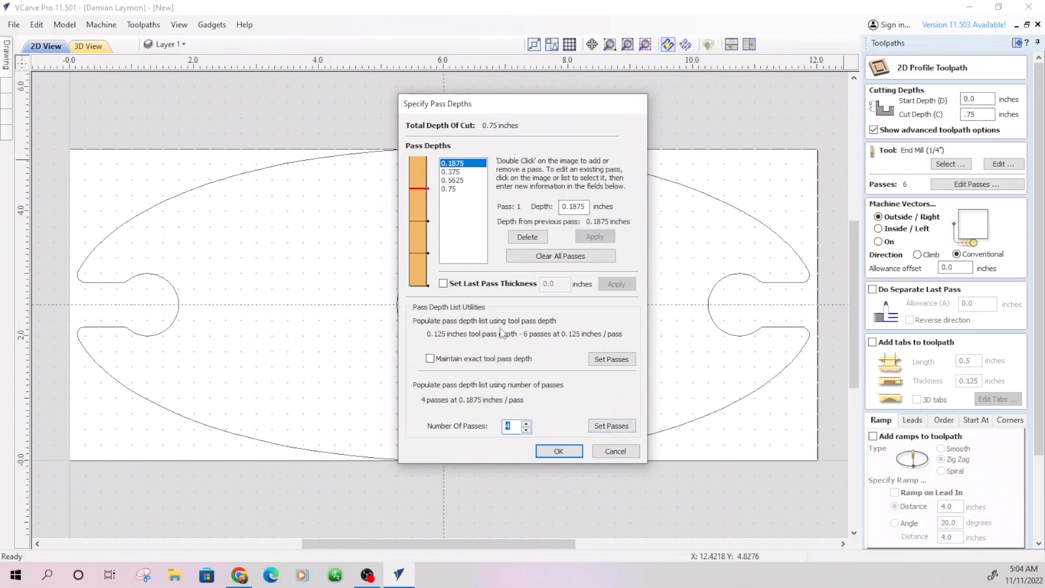
left_click(558, 452)
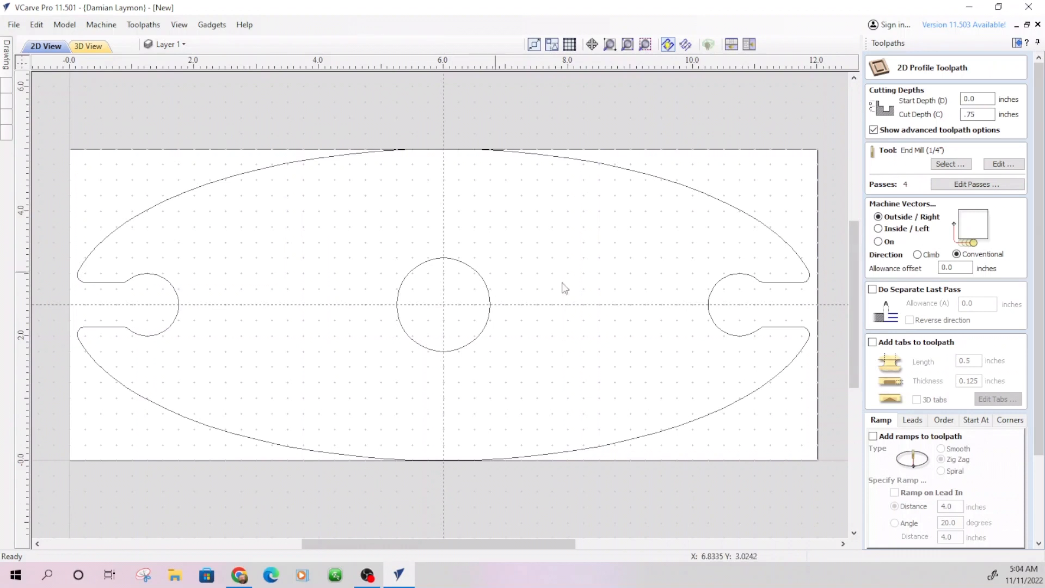
Select only the slotted outer outline, calculate its outside profile toolpath, and preview the cut
scroll(971, 419, "down", 3)
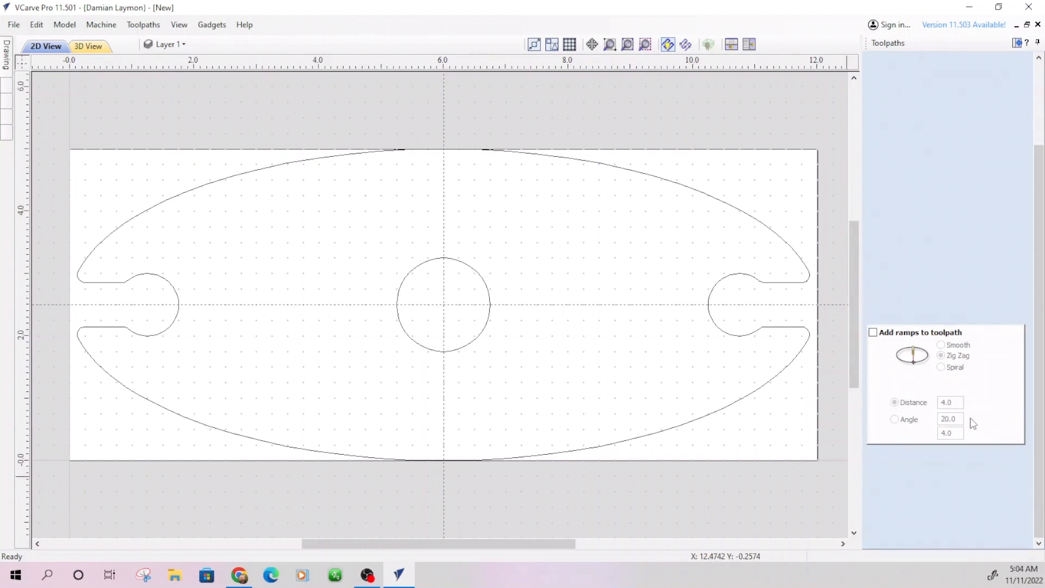
scroll(912, 317, "up", 3)
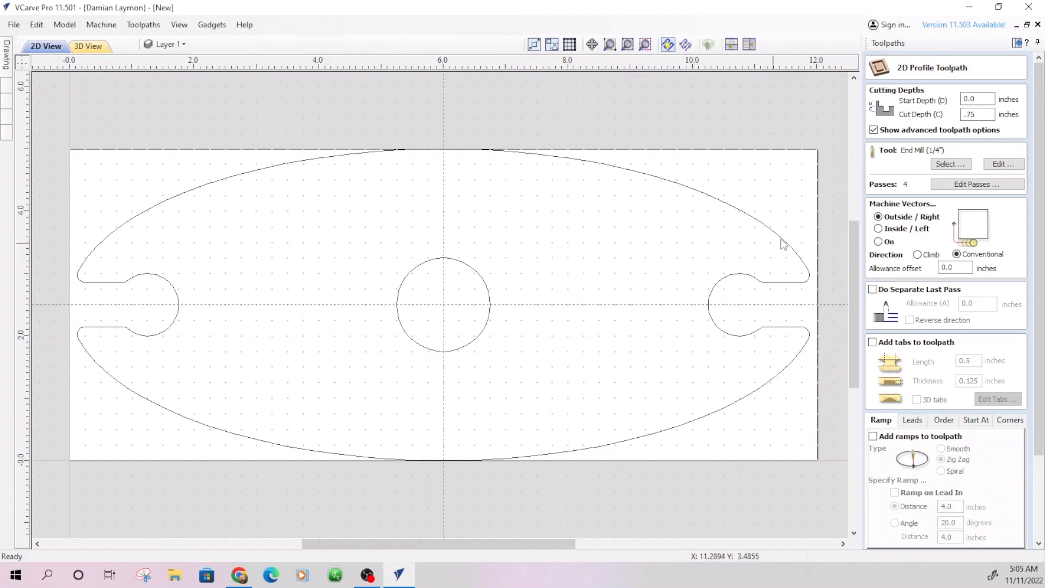
scroll(974, 414, "down", 3)
left_click(888, 540)
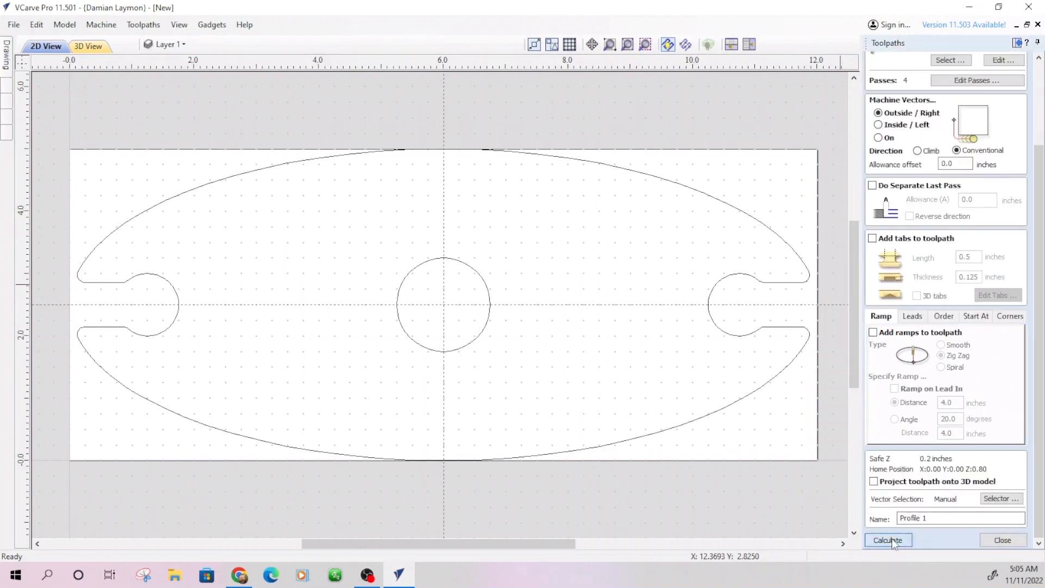
left_click(521, 316)
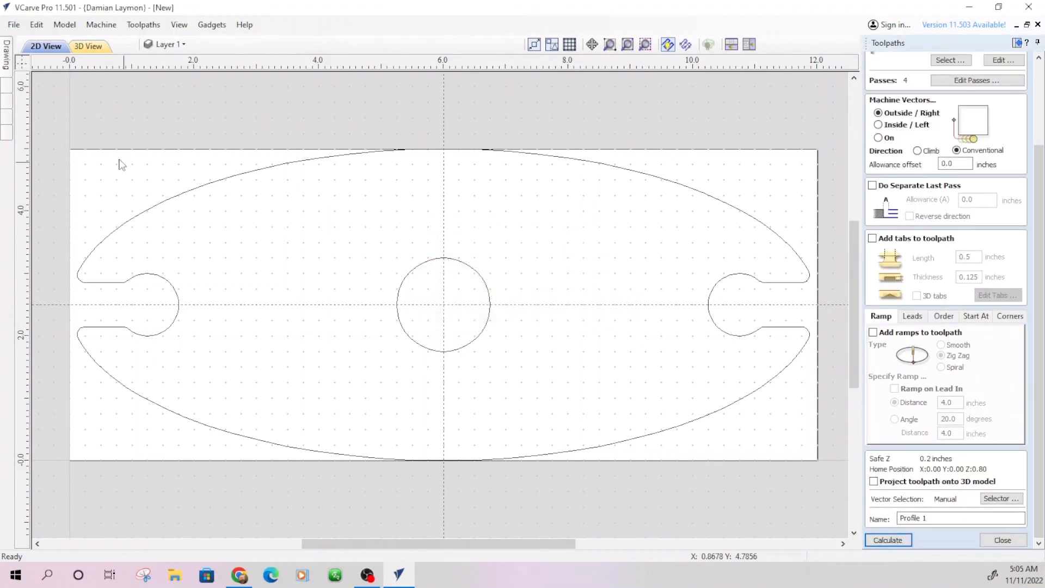
left_click(166, 202)
left_click(888, 539)
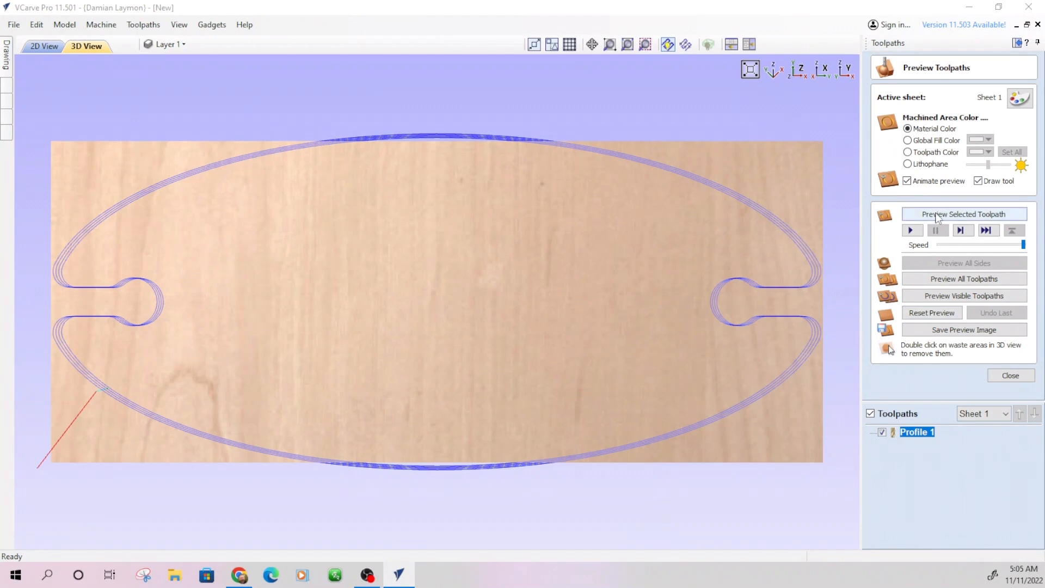
left_click(938, 214)
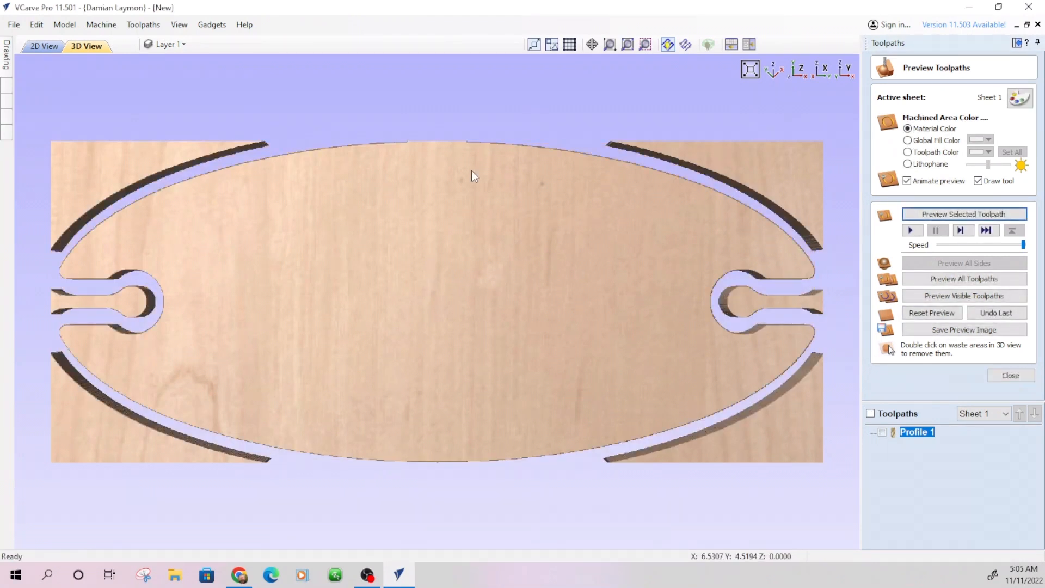
left_click(1011, 376)
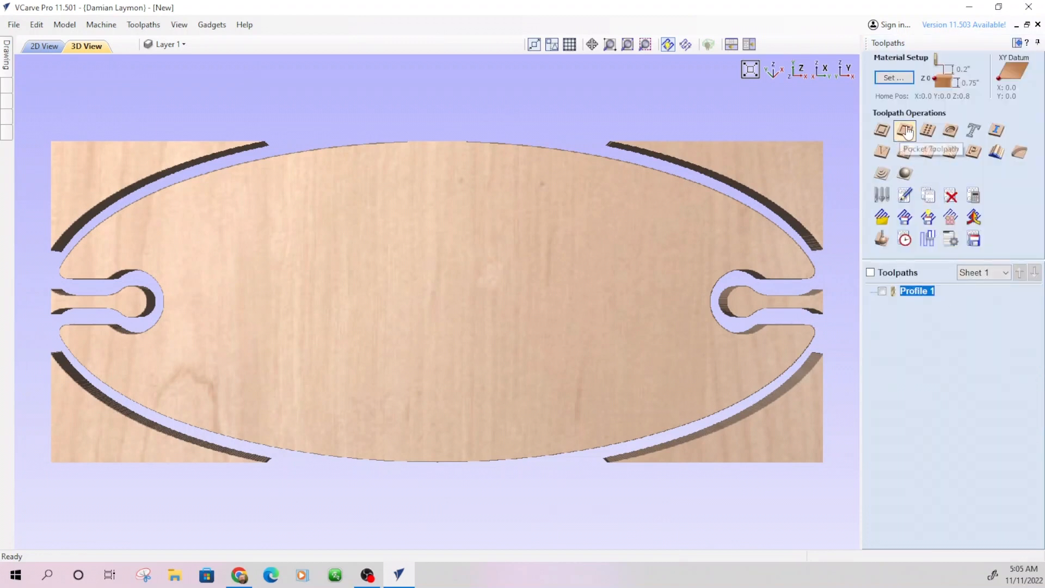
Start a new 2D profile toolpath that cuts inside the centre circle
left_click(881, 131)
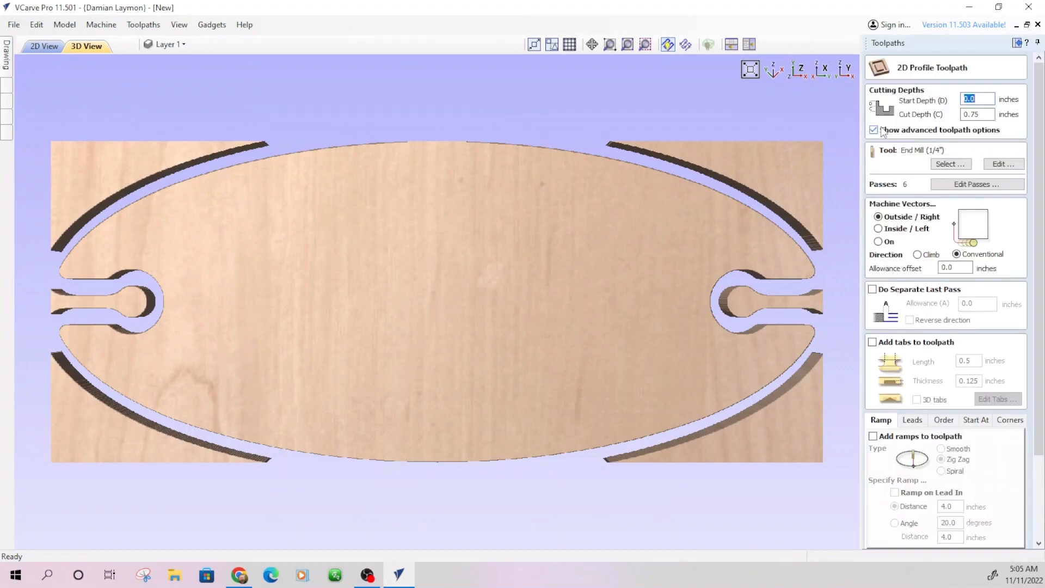
left_click(907, 230)
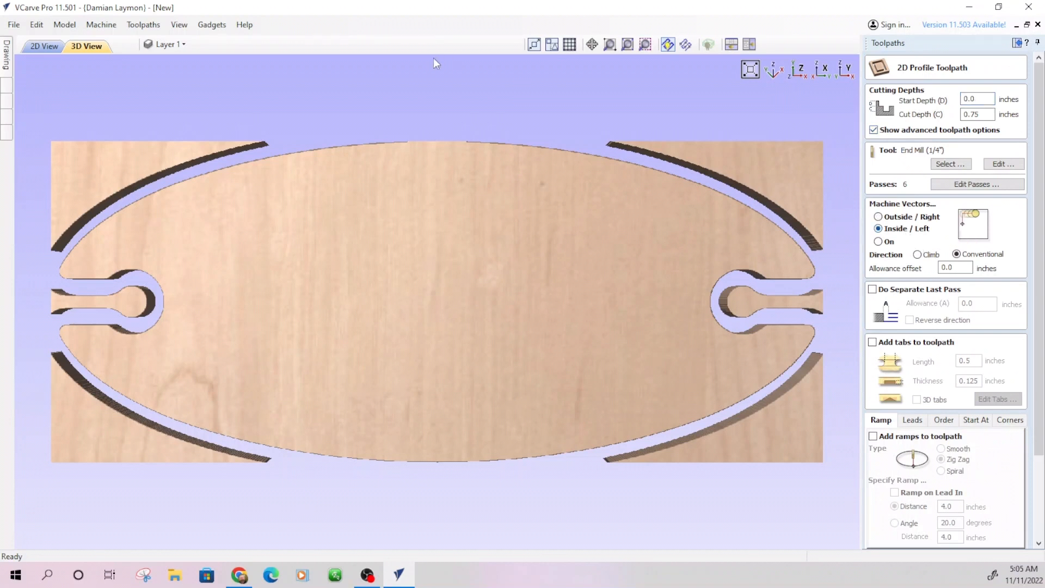
left_click(56, 49)
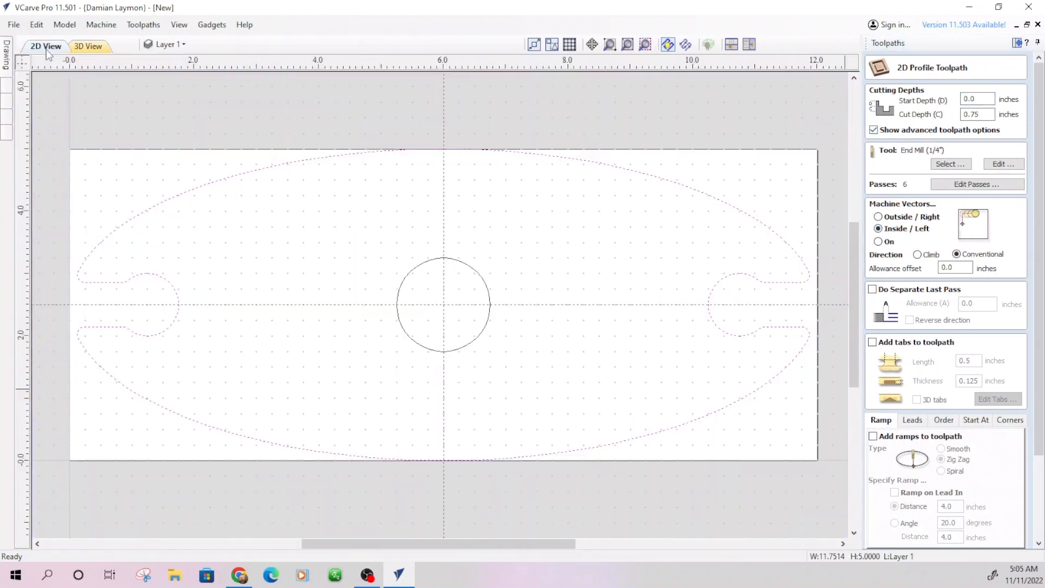
left_click(468, 268)
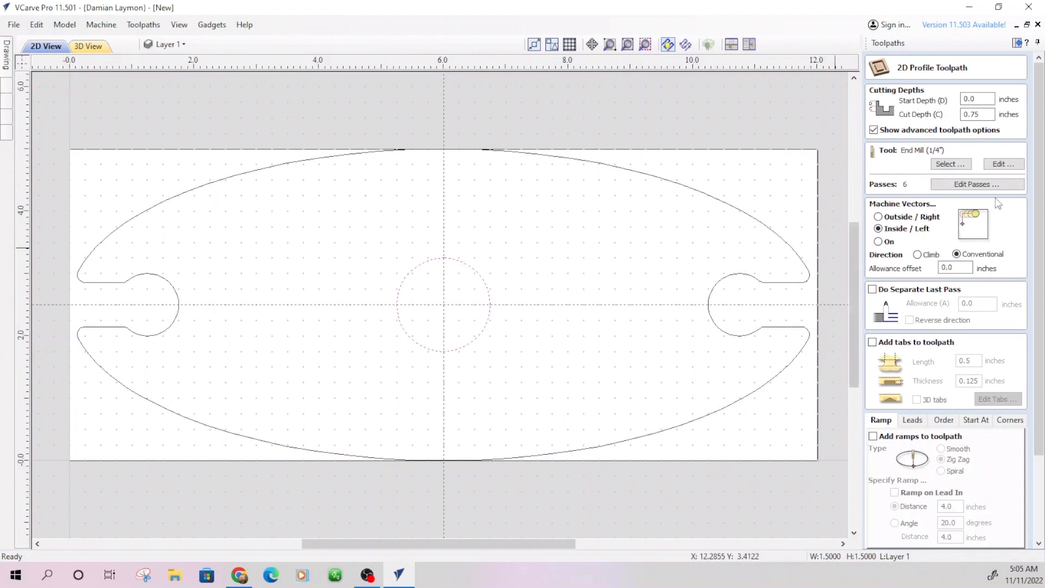
Set the centre circle toolpath's pass depths to 4 passes of 0.1875 inches each
left_click(950, 184)
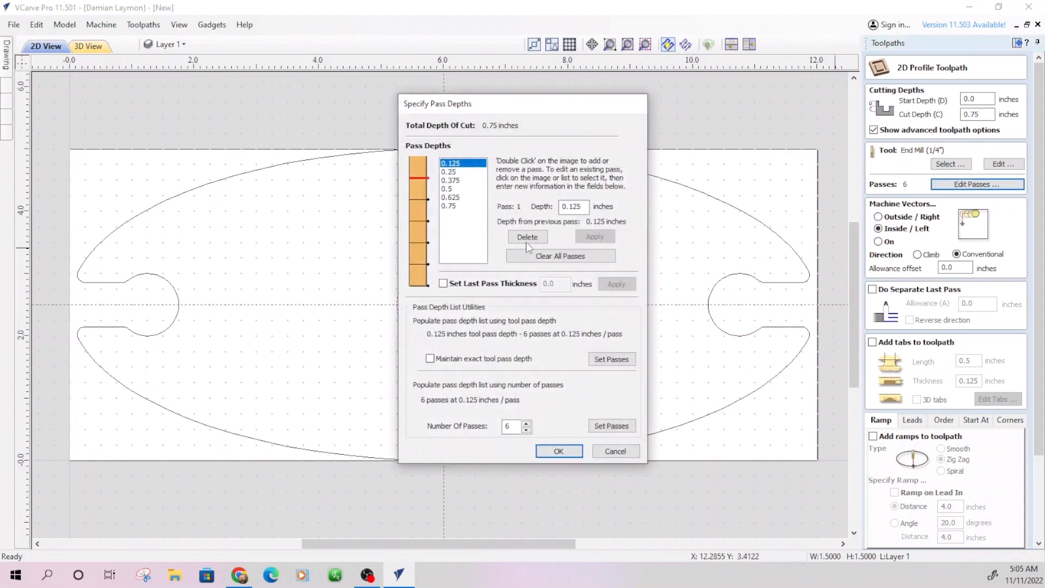
left_click(526, 430)
left_click(526, 430)
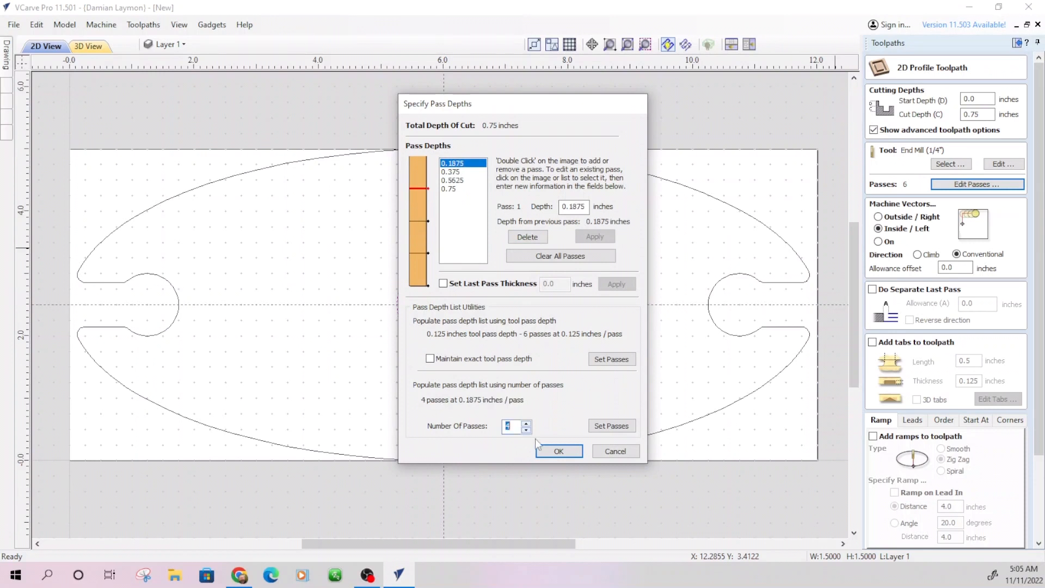
left_click(565, 453)
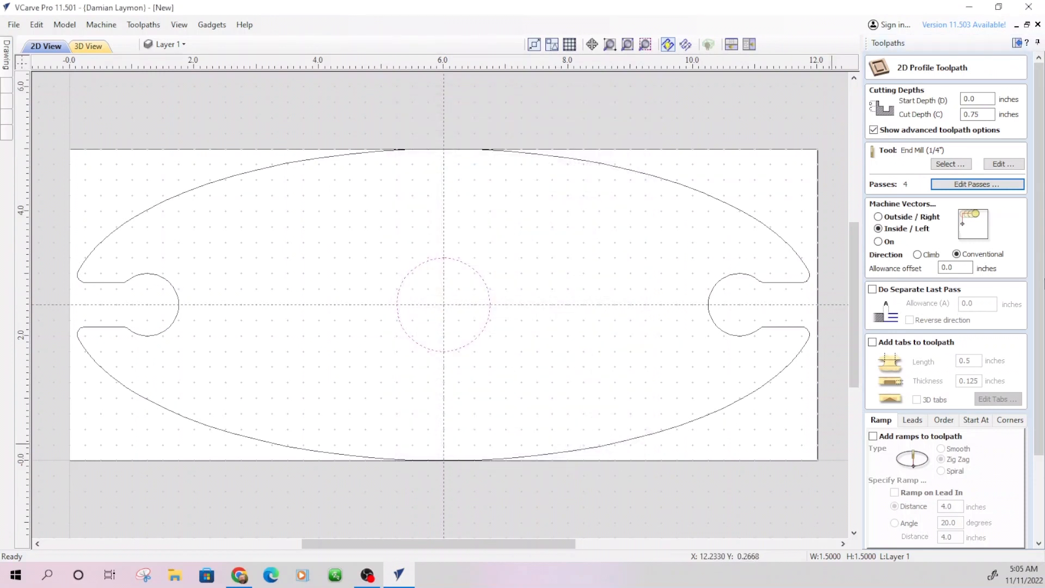
Enable tabs 0.5 inches long and 0.125 inches thick for the centre hole toolpath, then calculate and preview it
scroll(954, 430, "down", 1)
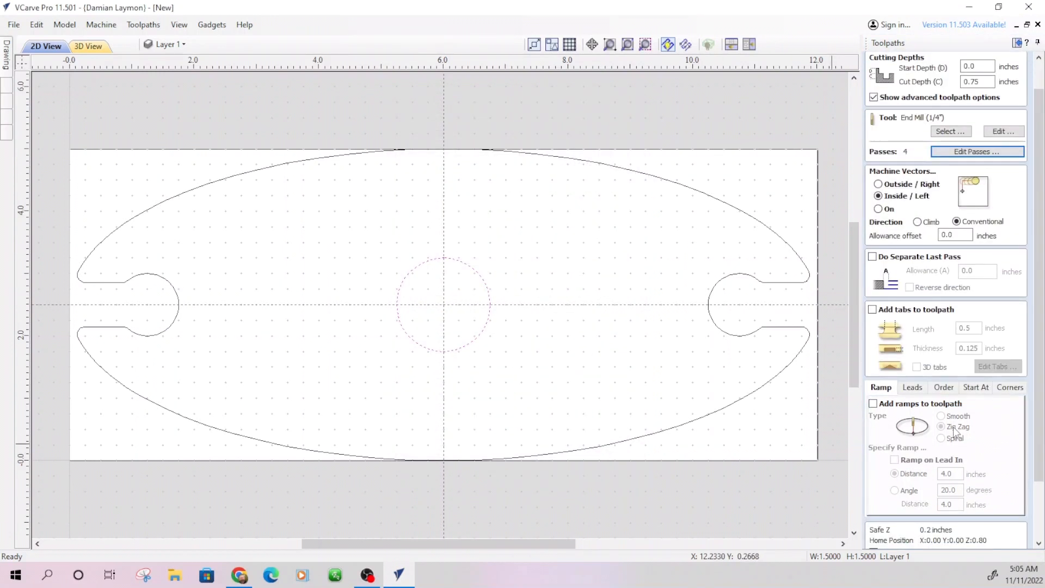
left_click(873, 310)
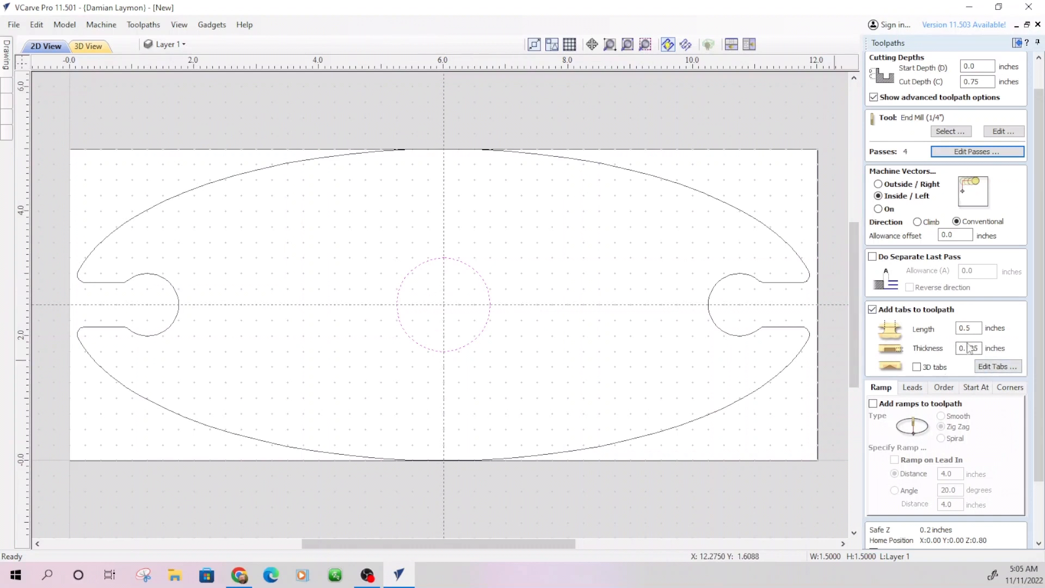
scroll(959, 408, "down", 3)
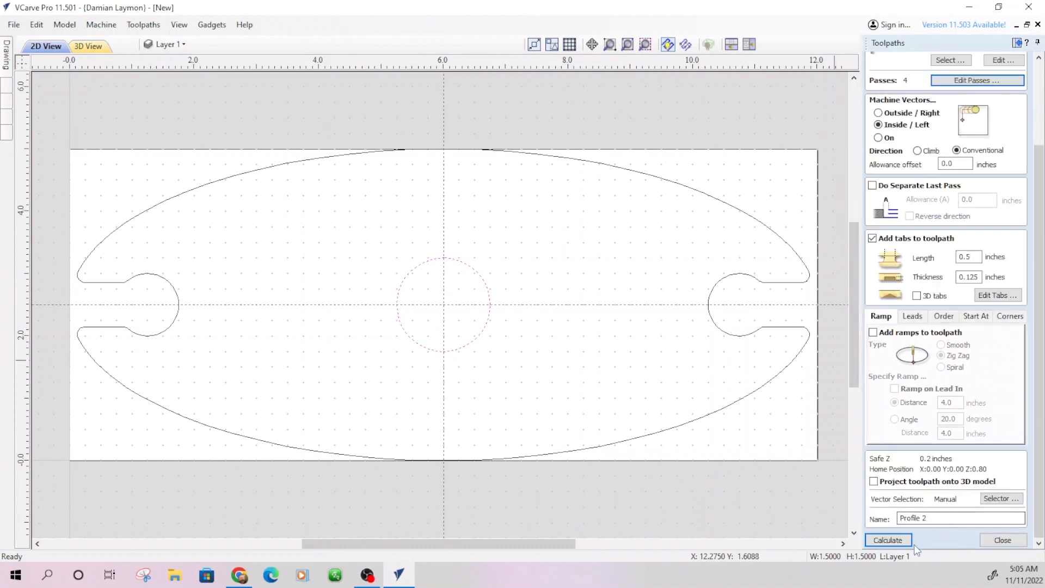
left_click(907, 542)
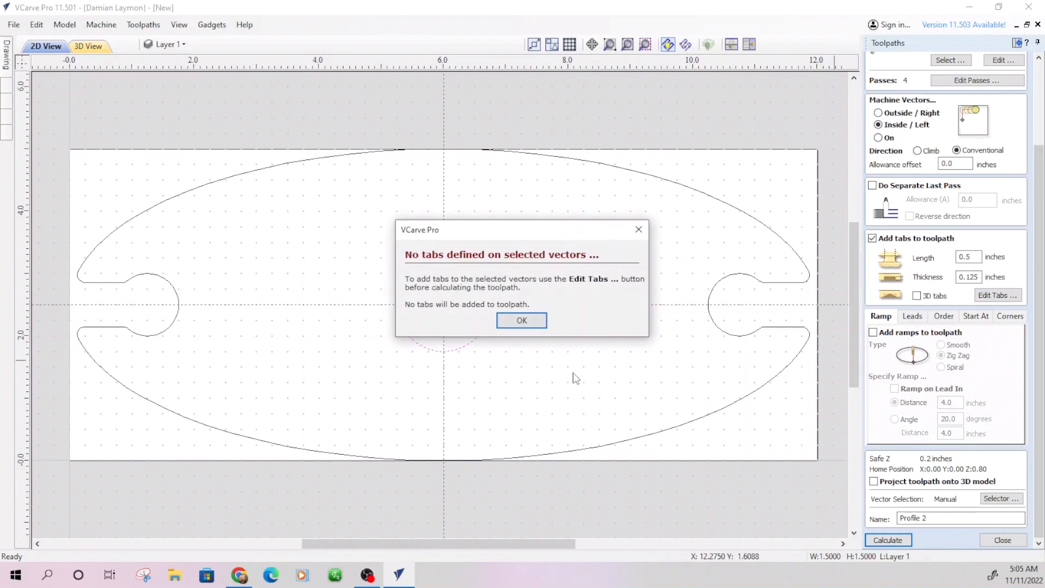
left_click(521, 321)
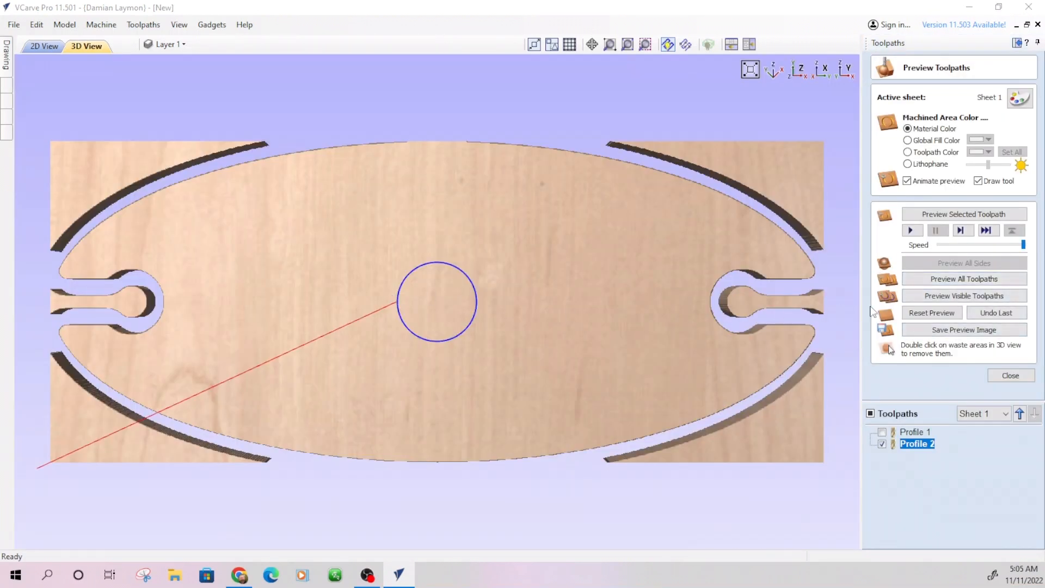
left_click(944, 214)
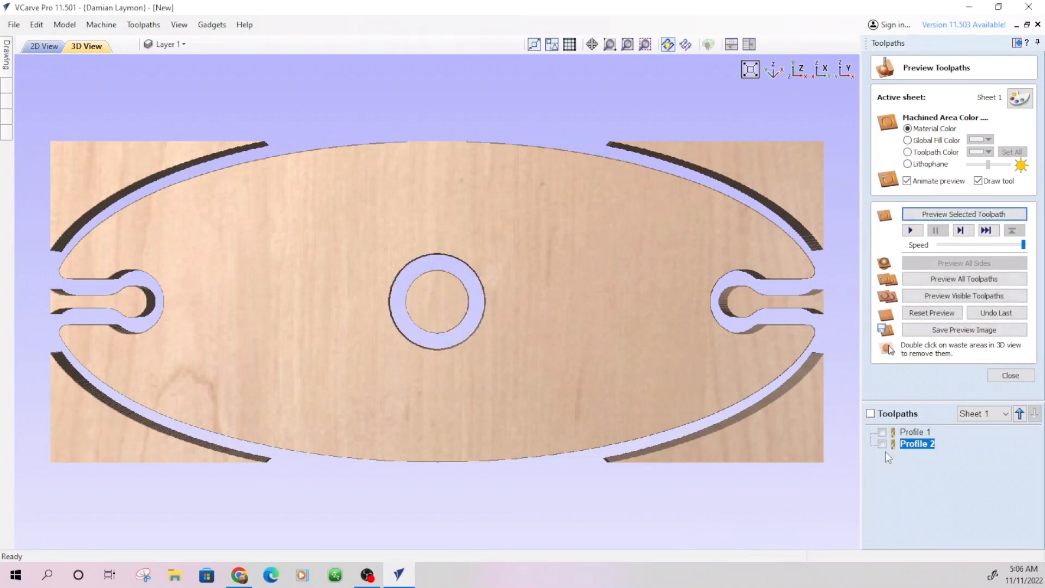
Edit the Profile 2 toolpath to add 2 automatically placed tabs on the centre circle and recalculate it
right_click(913, 444)
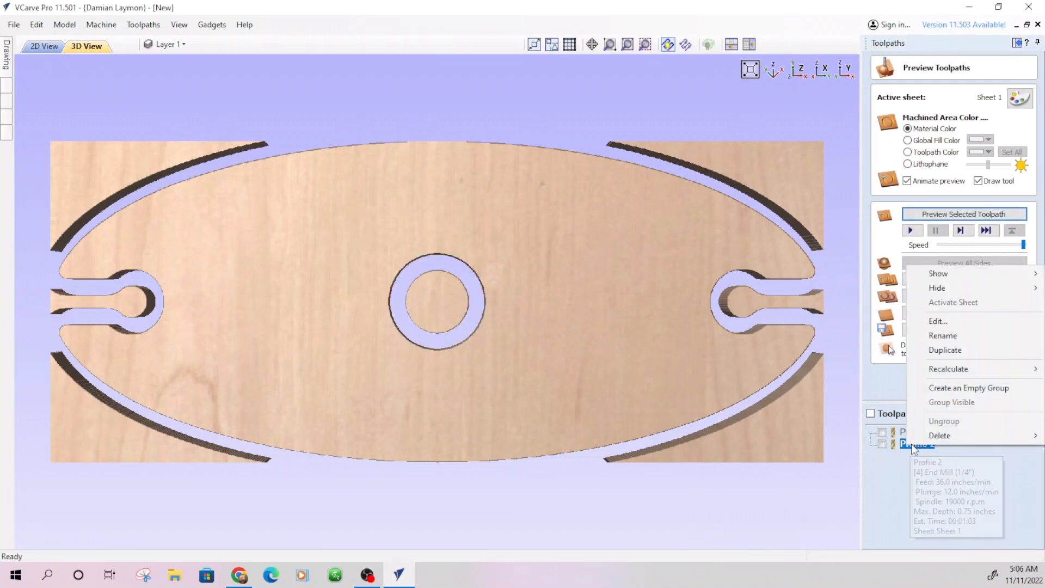
left_click(934, 323)
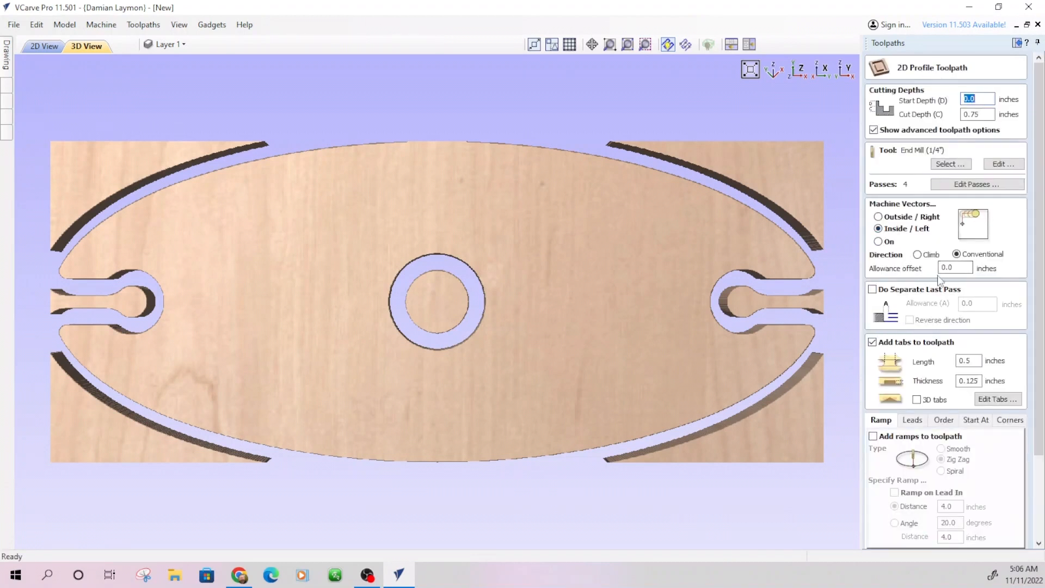
left_click(999, 400)
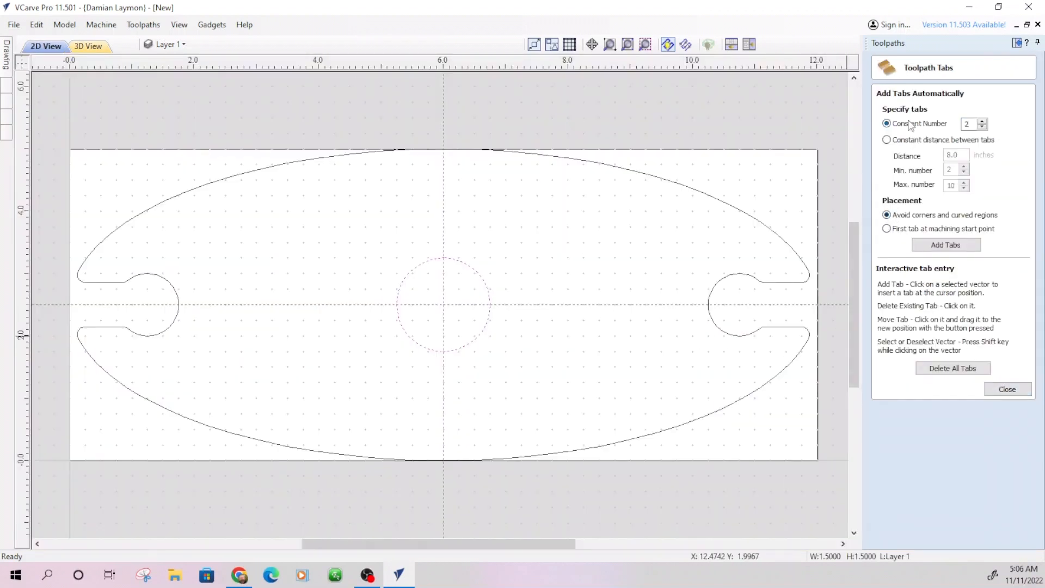
left_click(945, 245)
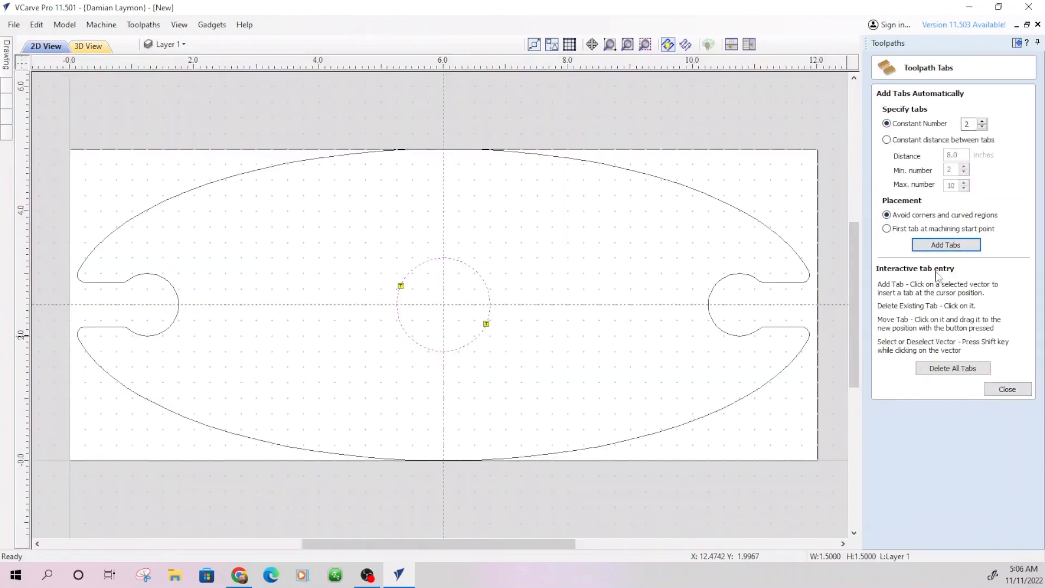
left_click(1007, 388)
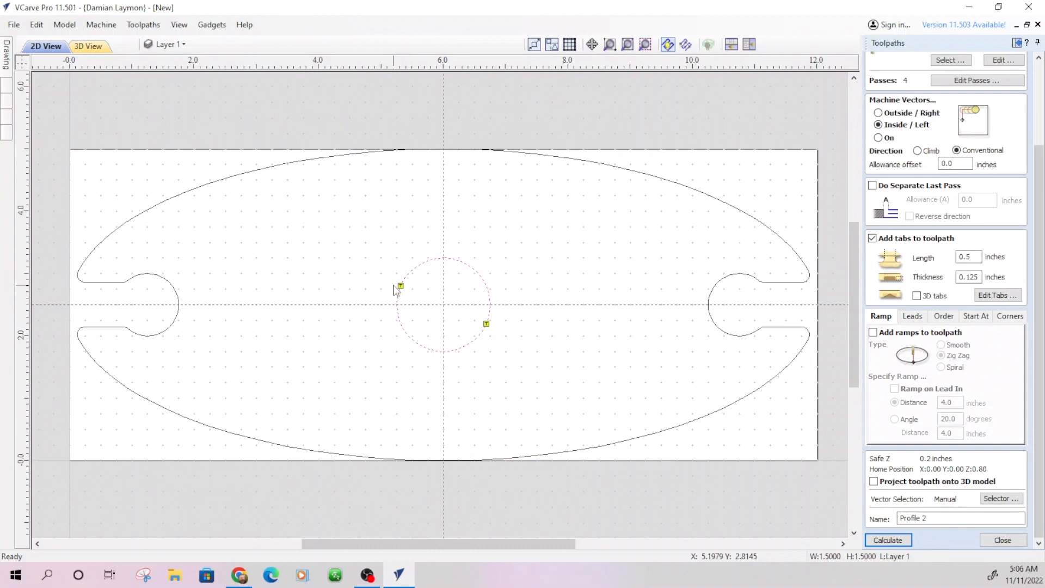
left_click(881, 541)
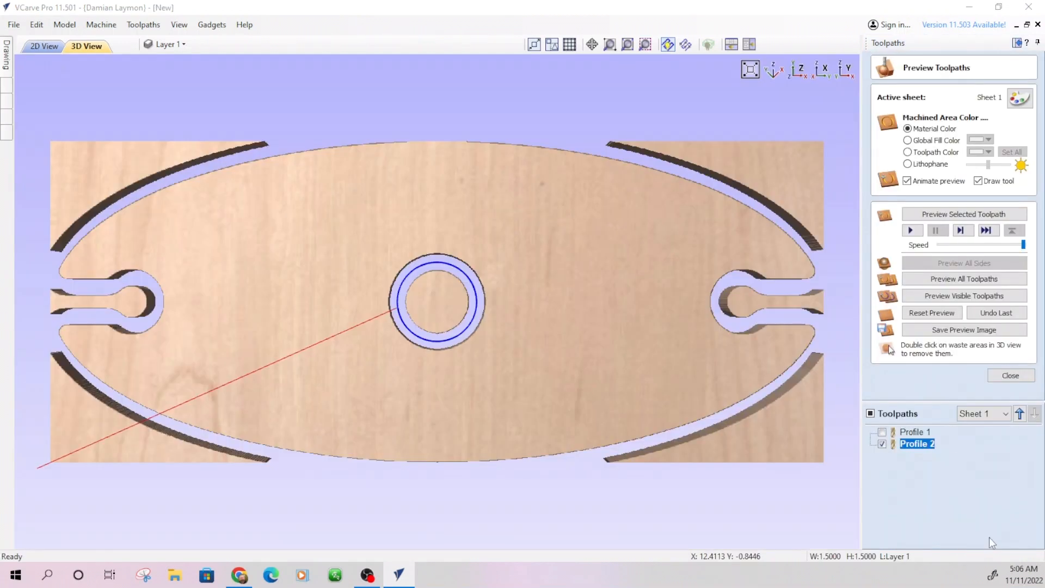
Reset the preview, simulate all toolpaths together, and inspect the centre hole's tabs from a tilted view
left_click(931, 312)
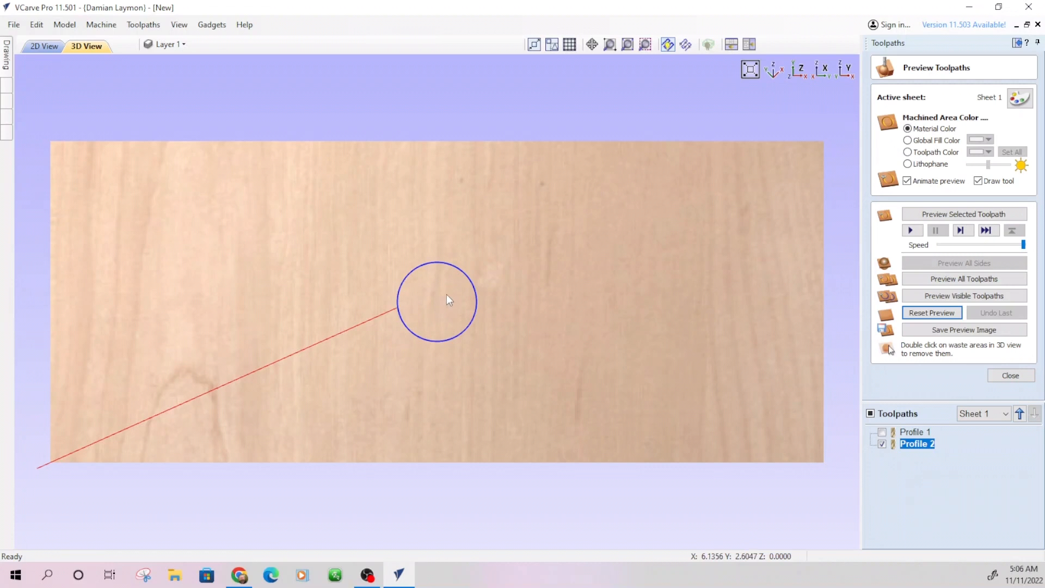
left_click(948, 280)
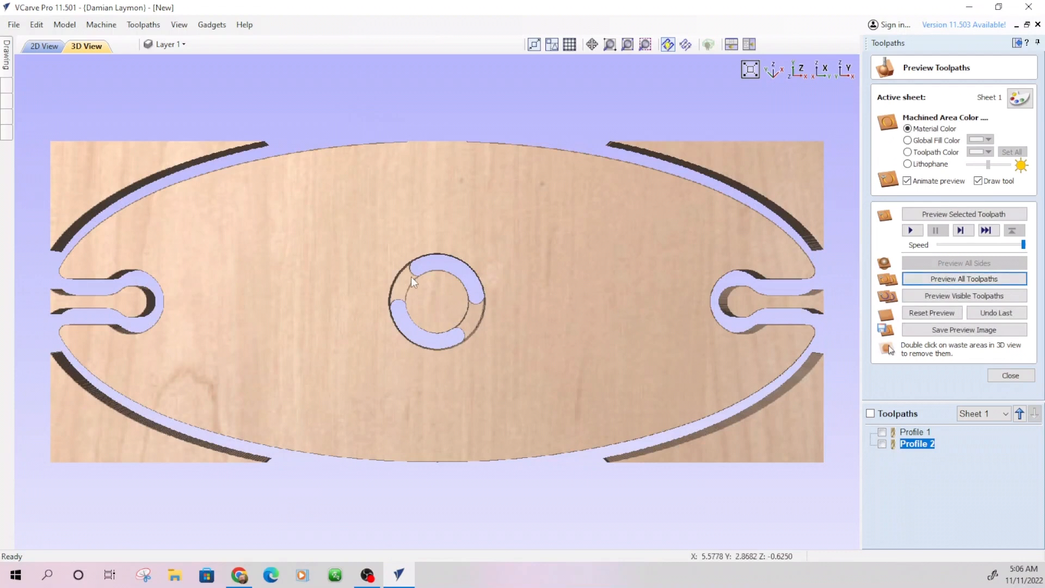
double_click(411, 293)
mouse_move(427, 245)
left_mouse_down()
mouse_move(397, 257)
mouse_move(436, 260)
mouse_move(497, 72)
mouse_move(449, 249)
mouse_move(471, 177)
mouse_move(422, 257)
left_mouse_up()
left_click_drag(527, 240, 357, 306)
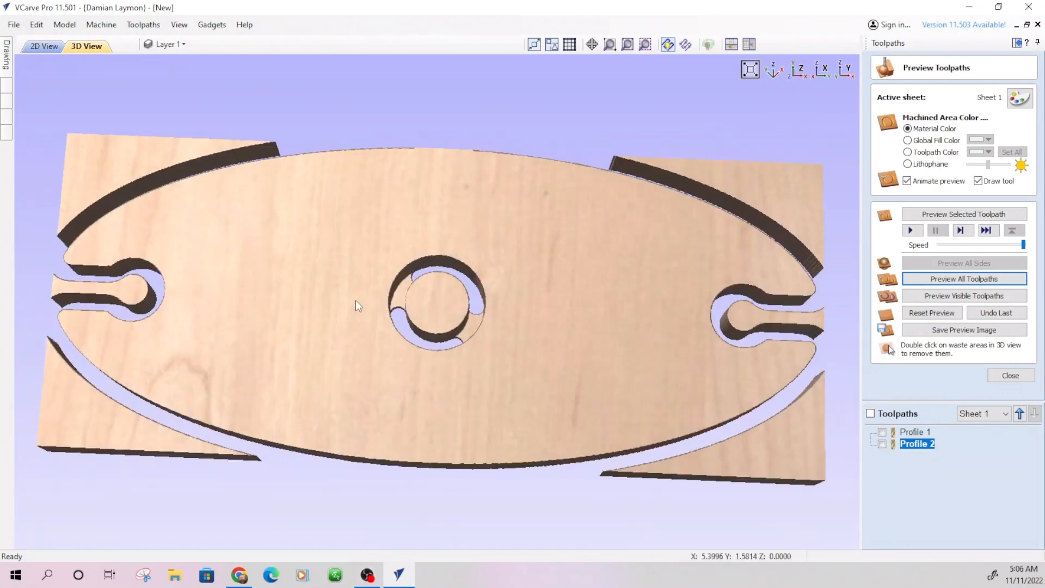
left_click(1006, 374)
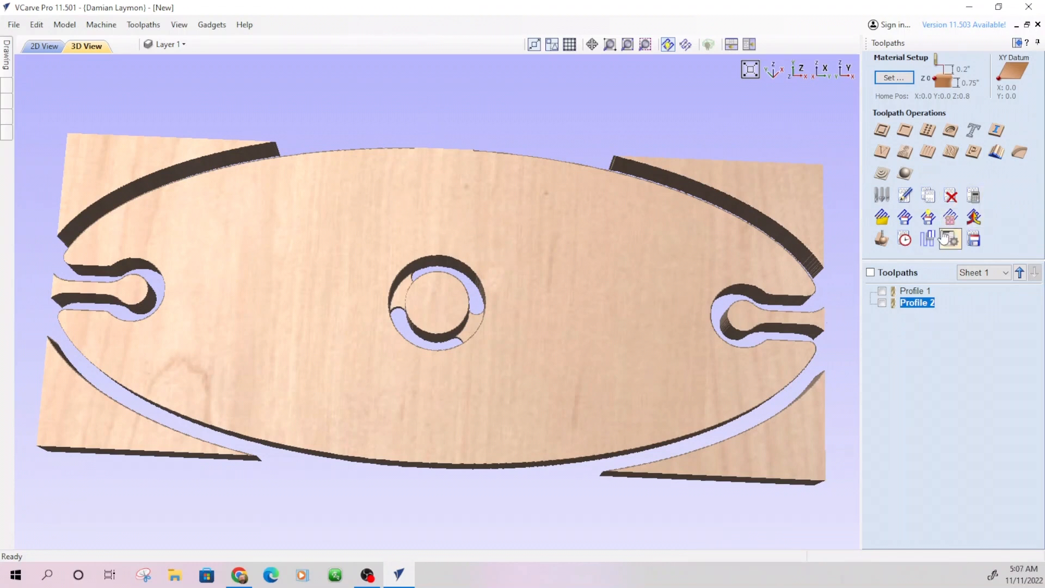
Set up the toolpath export to write Profile 1 and Profile 2 together as visible toolpaths to one file
left_click(977, 244)
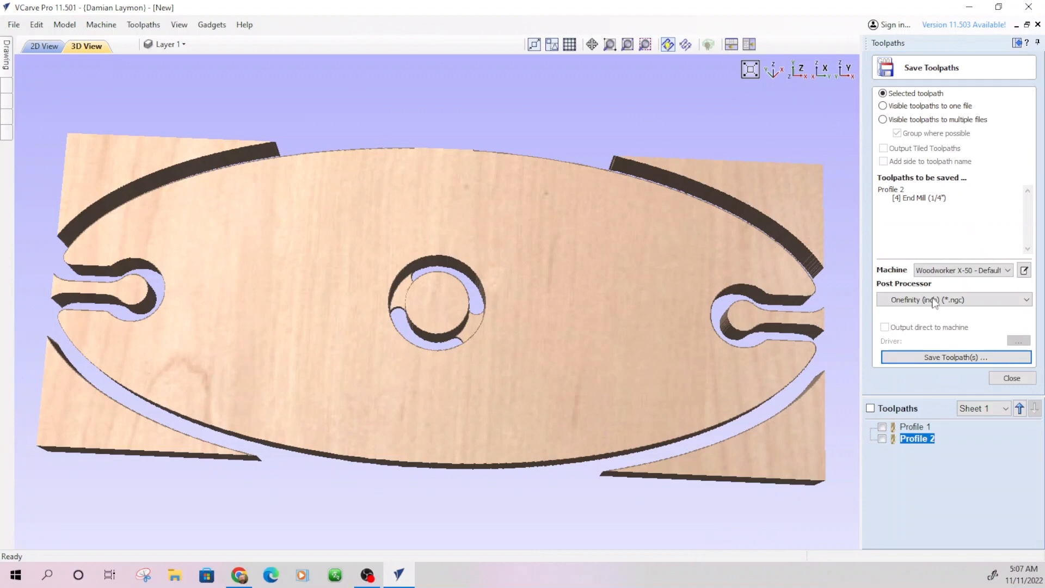
left_click(882, 427)
left_click(883, 438)
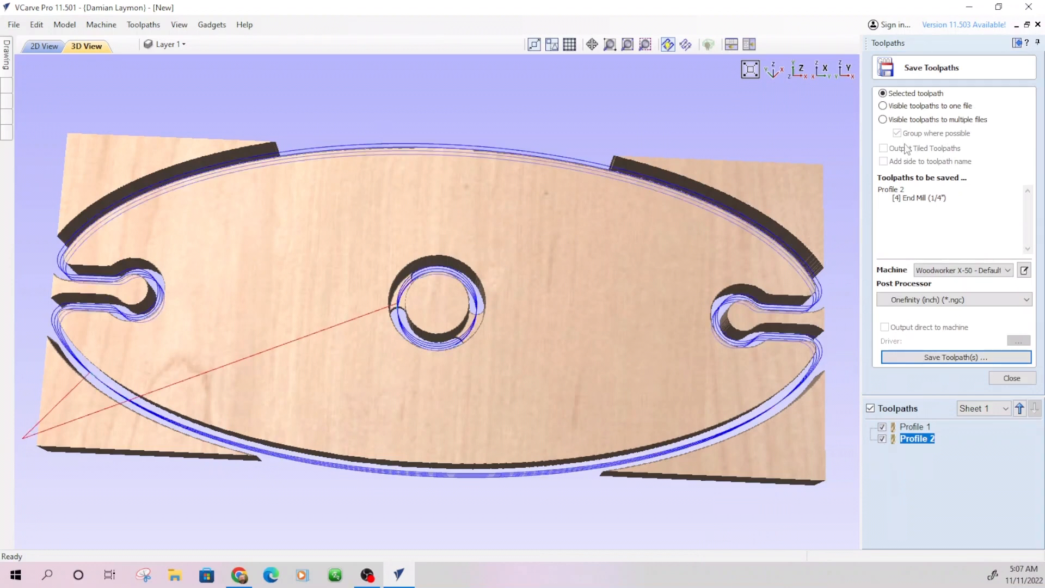
left_click(909, 106)
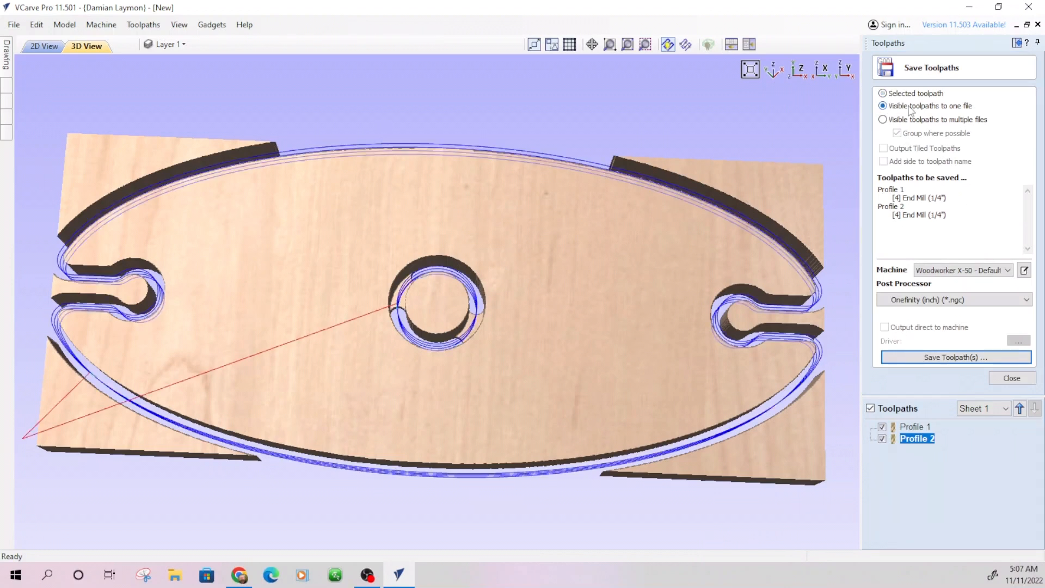
Save the combined toolpaths as Winecaddy in the WineCaddy folder and finish the toolpath export
left_click(931, 358)
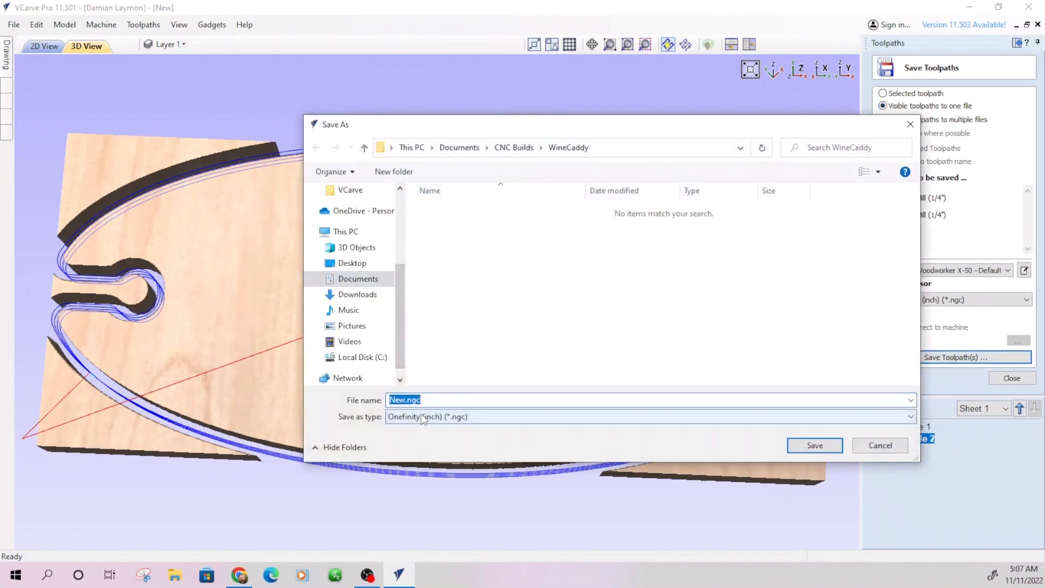
type("Winec")
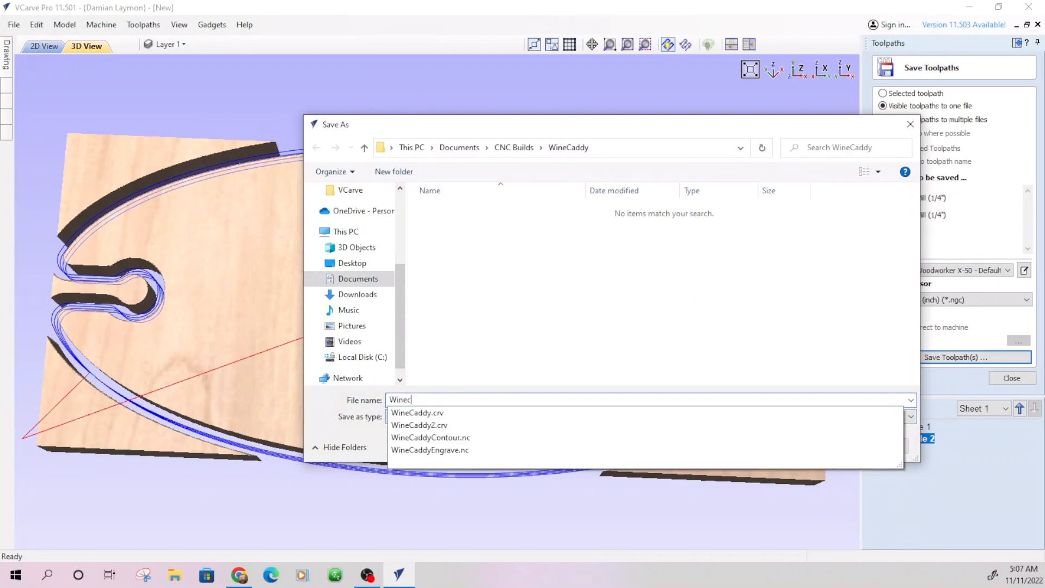
type("addy")
key("Return")
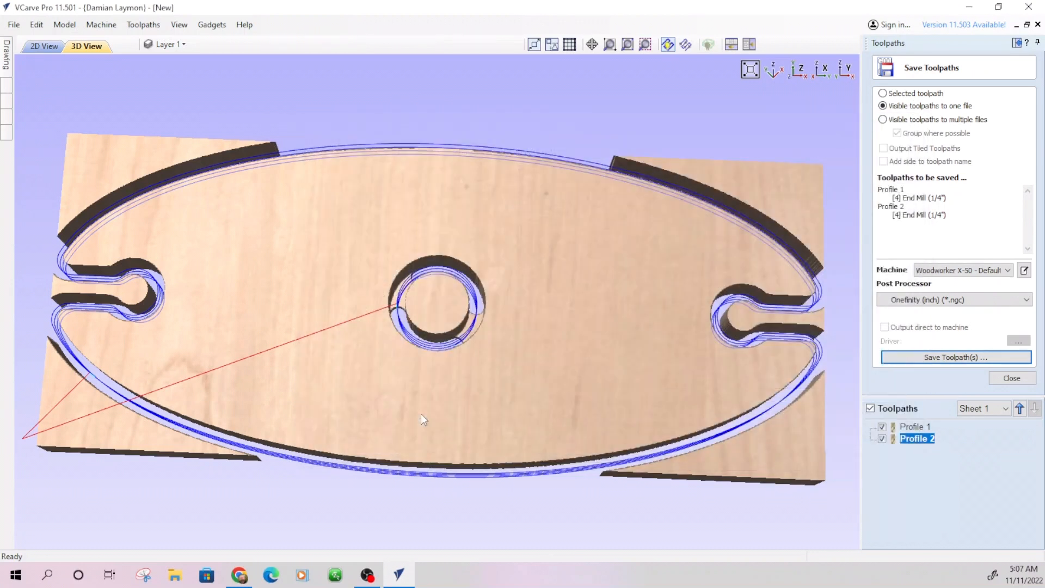
left_click(1012, 377)
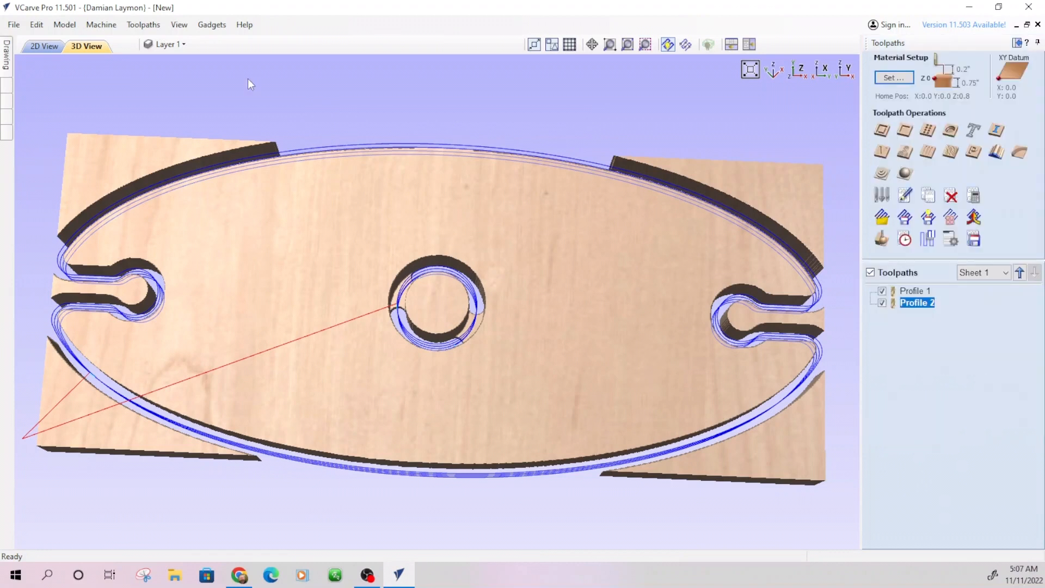
Save the project as a VCarve file named Winecaddy3 in the WineCaddy folder
left_click(14, 25)
left_click(39, 110)
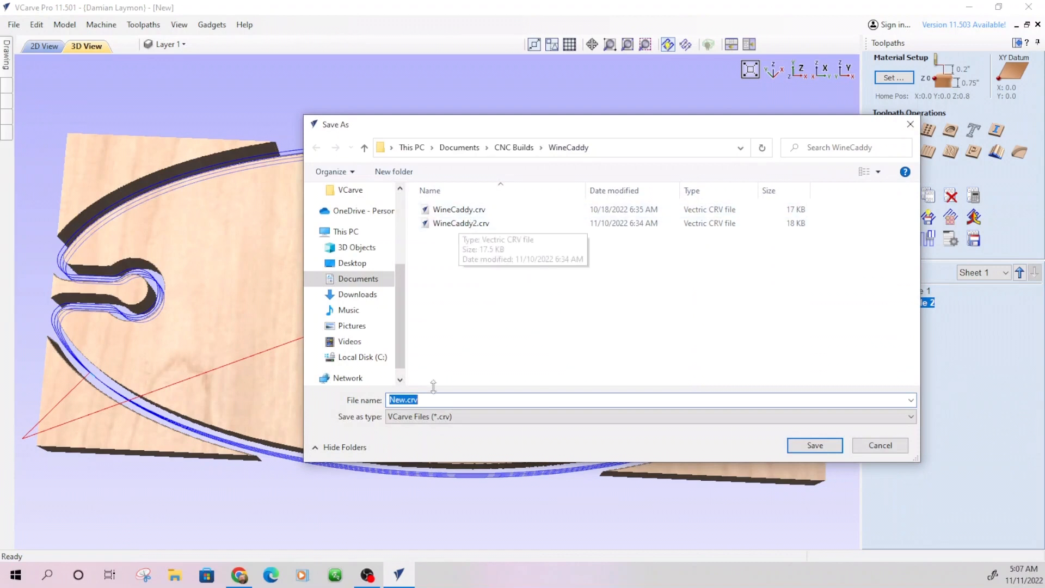
type("W")
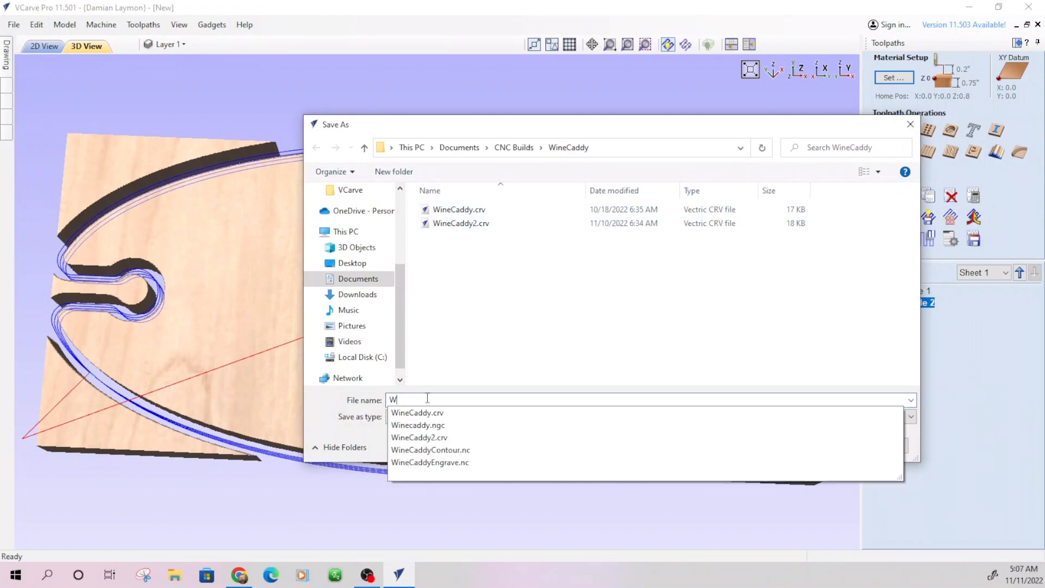
type("inecaddy3")
key("Return")
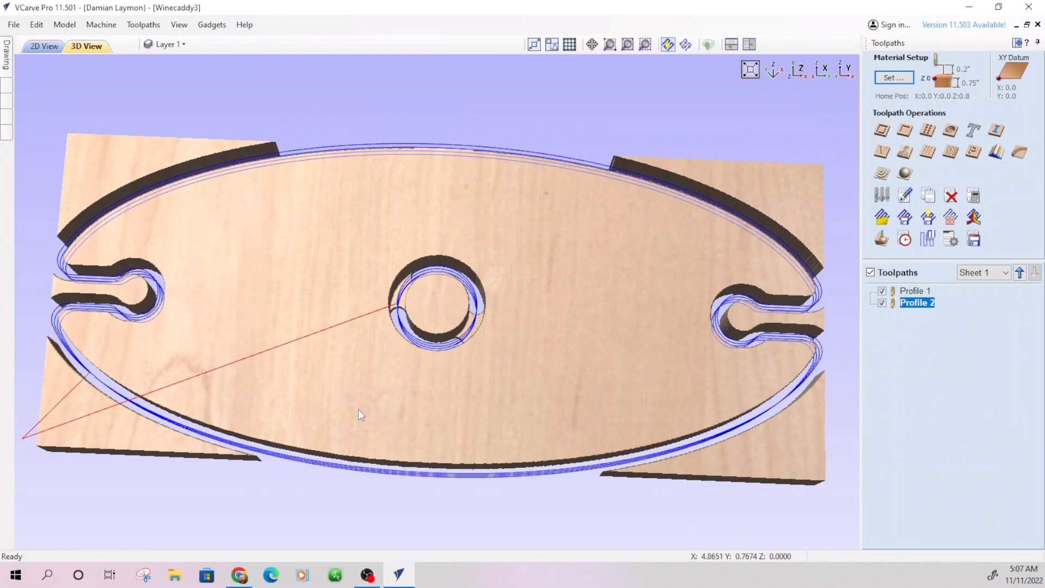
left_click_drag(374, 407, 411, 414)
left_click_drag(345, 292, 490, 416)
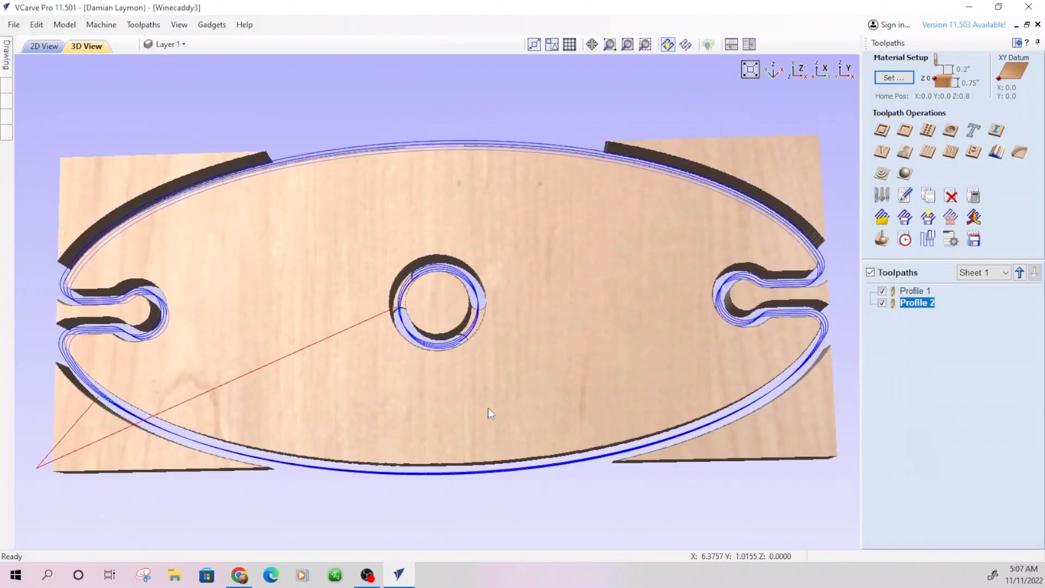
left_click_drag(355, 279, 333, 382)
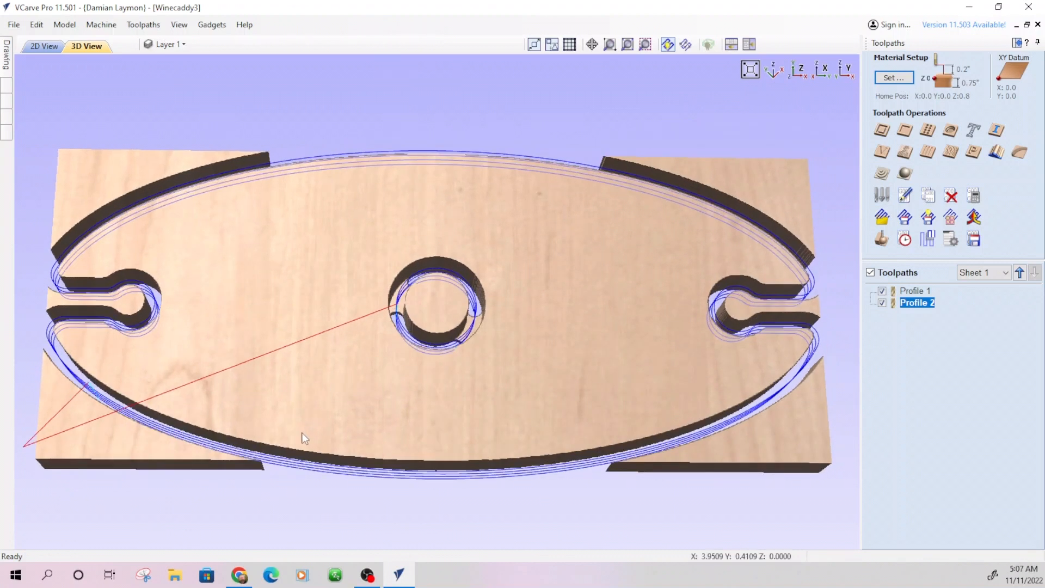